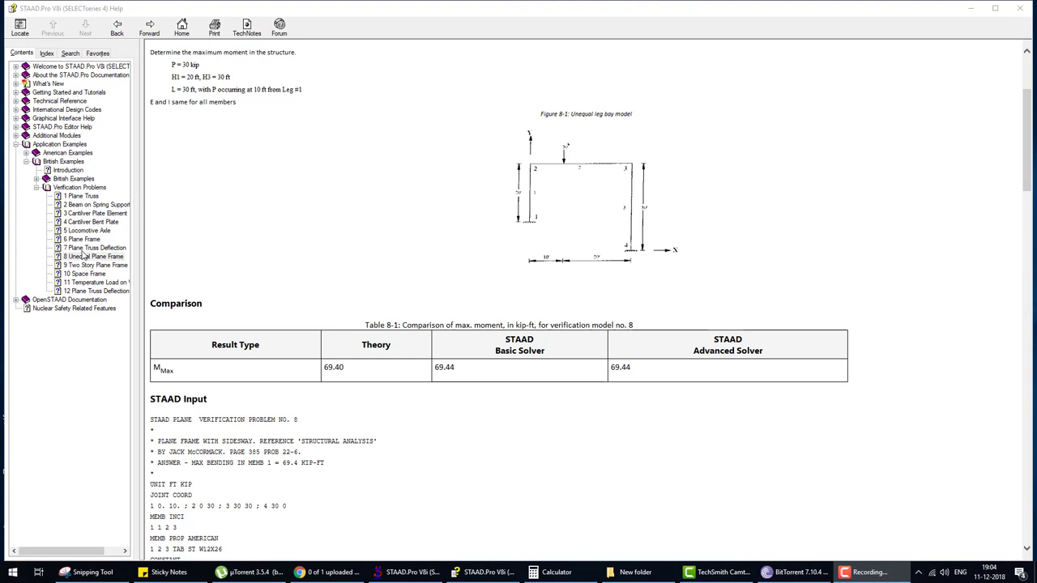
Open '8 Unequal Plane Frame' under British Examples > Verification Problems in Help
{"action": "left_click", "coordinate": [84, 257]}
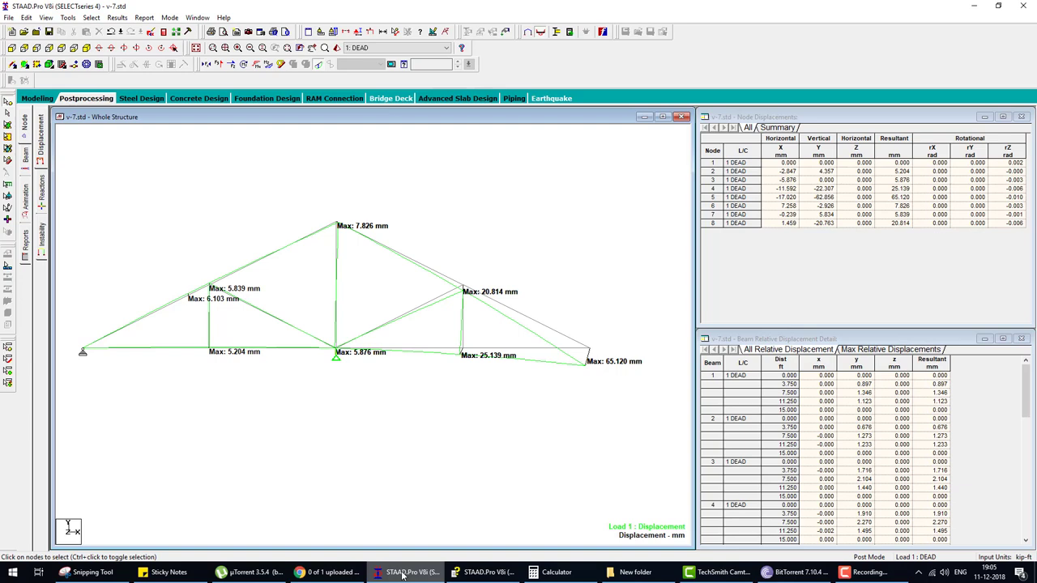
{"action": "left_click", "coordinate": [403, 575]}
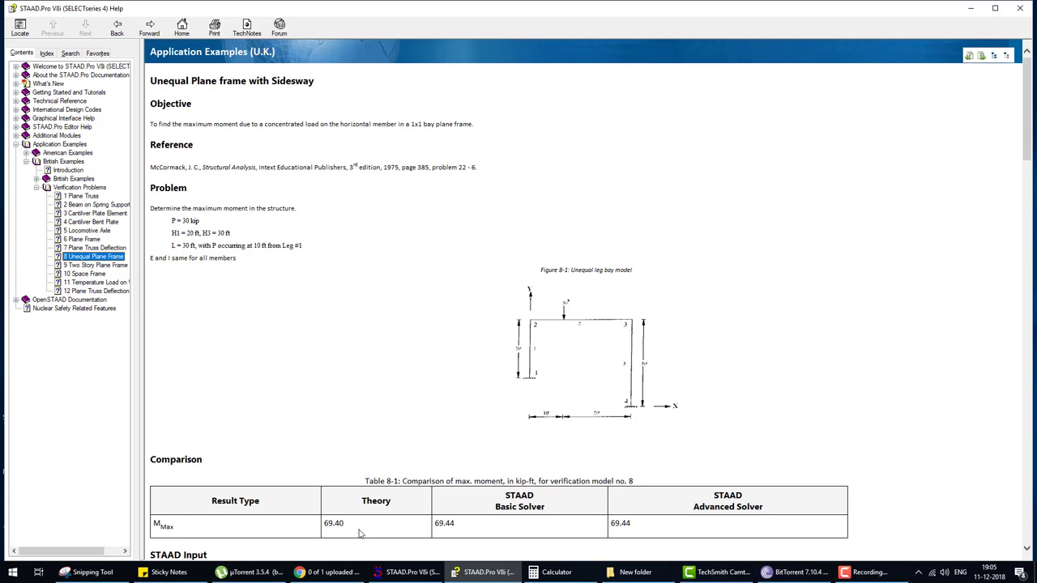
Close the current STAAD.Pro session and relaunch STAAD.Pro V8i from its desktop icon
{"action": "left_click", "coordinate": [402, 572]}
{"action": "left_click", "coordinate": [1027, 10]}
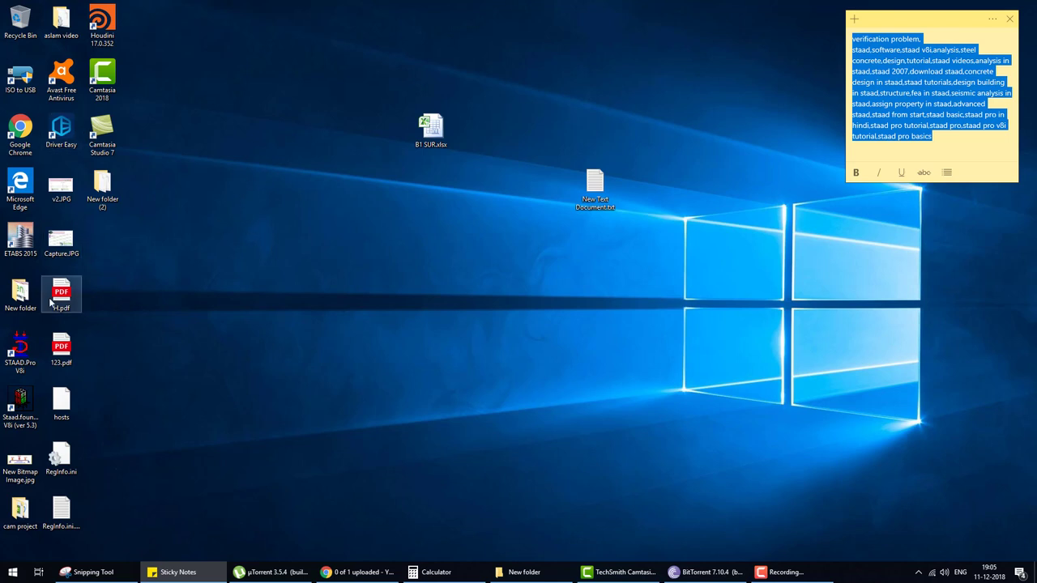
{"action": "double_click", "coordinate": [21, 351]}
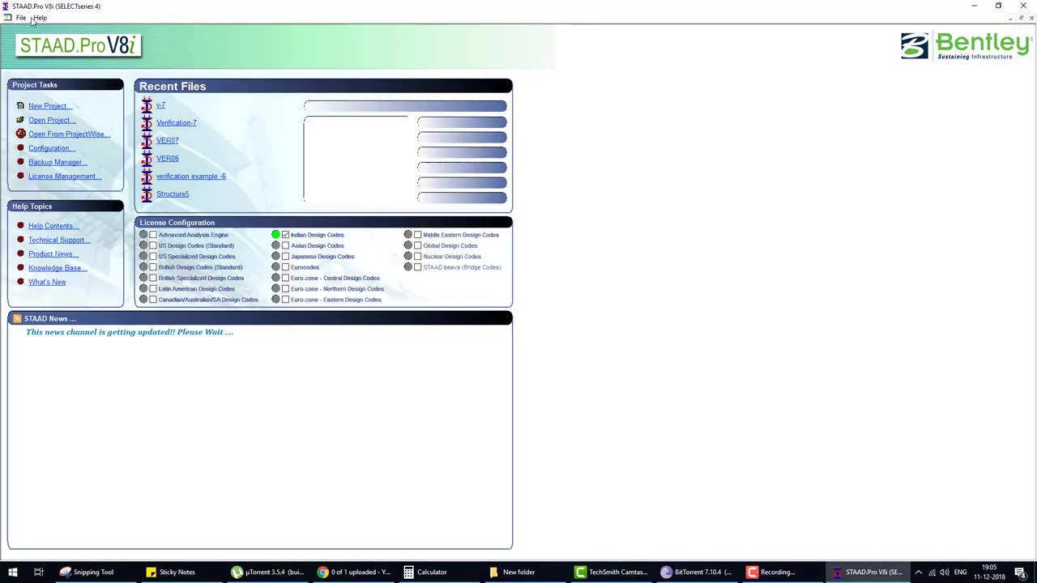
{"action": "left_click", "coordinate": [22, 19]}
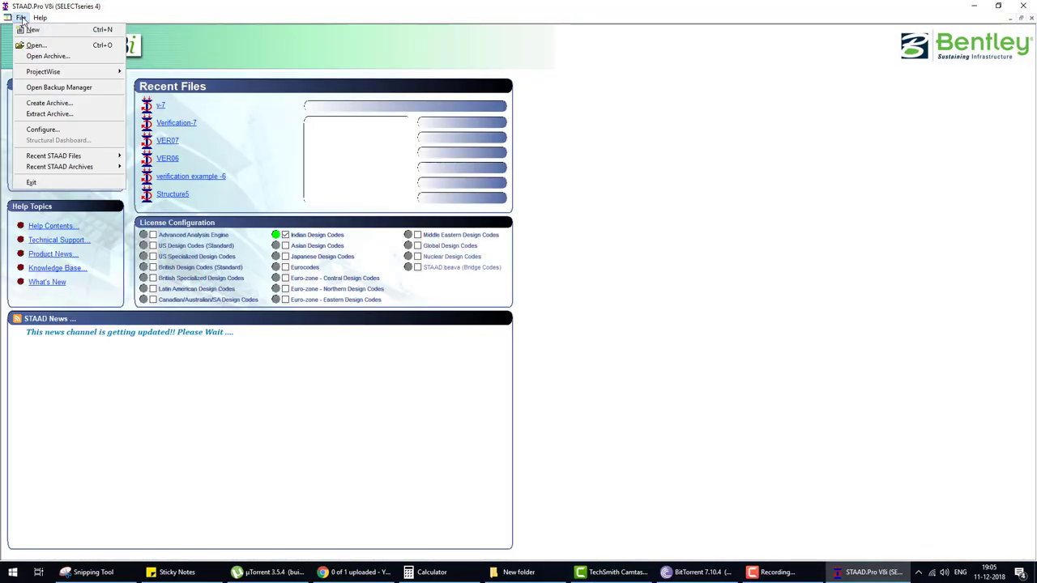
Set the program's default base unit to English in Configure Program
{"action": "left_click", "coordinate": [57, 130]}
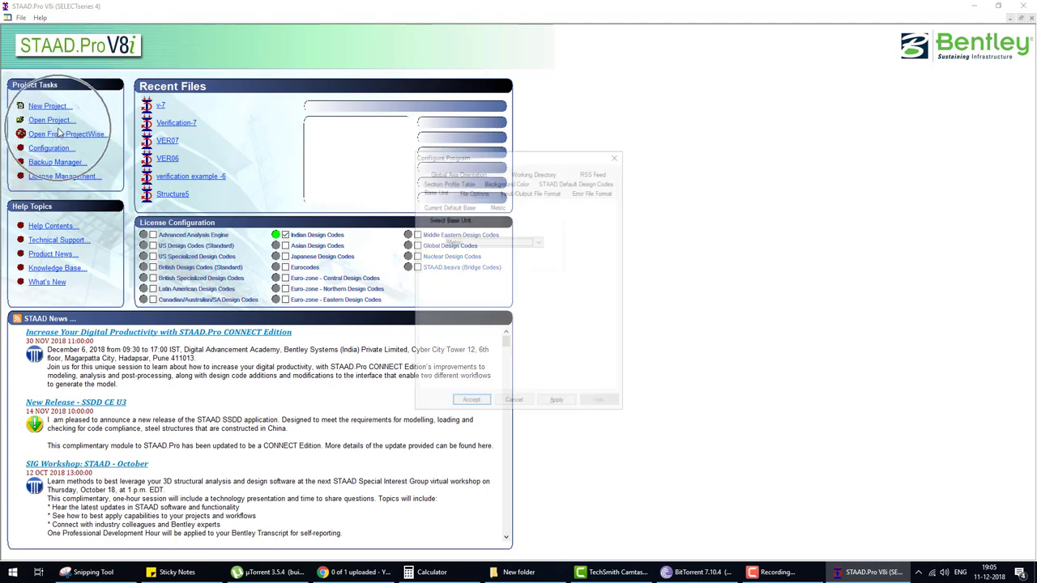
{"action": "left_click", "coordinate": [475, 243]}
{"action": "left_click", "coordinate": [463, 243]}
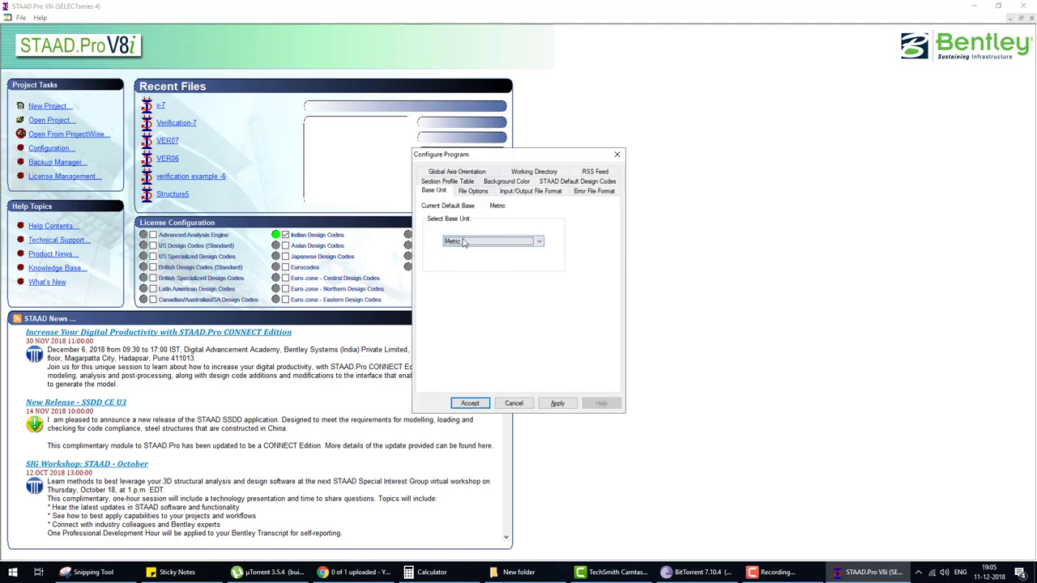
{"action": "left_click", "coordinate": [463, 243]}
{"action": "left_click", "coordinate": [462, 256]}
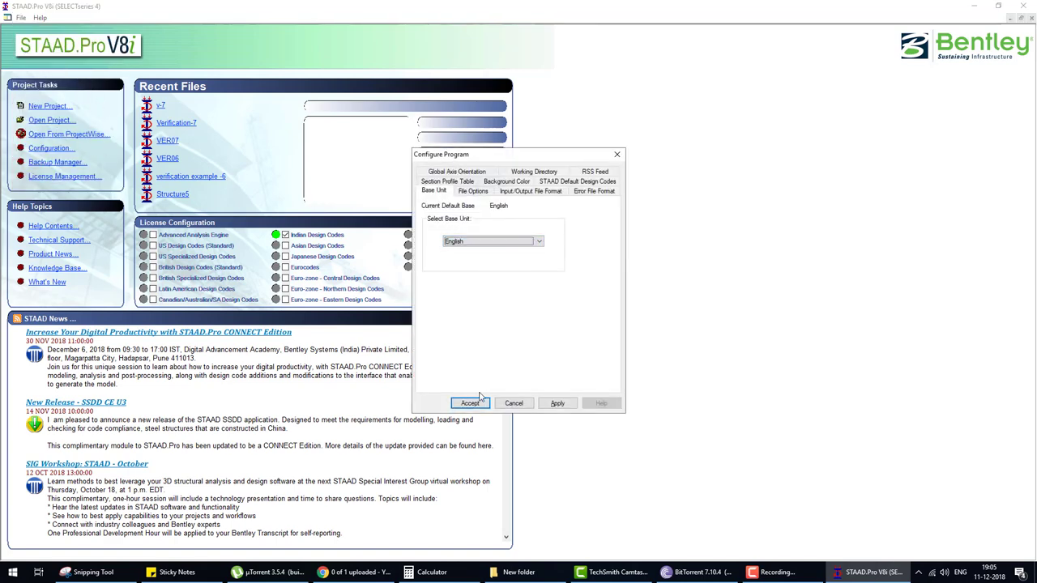
{"action": "left_click", "coordinate": [471, 403]}
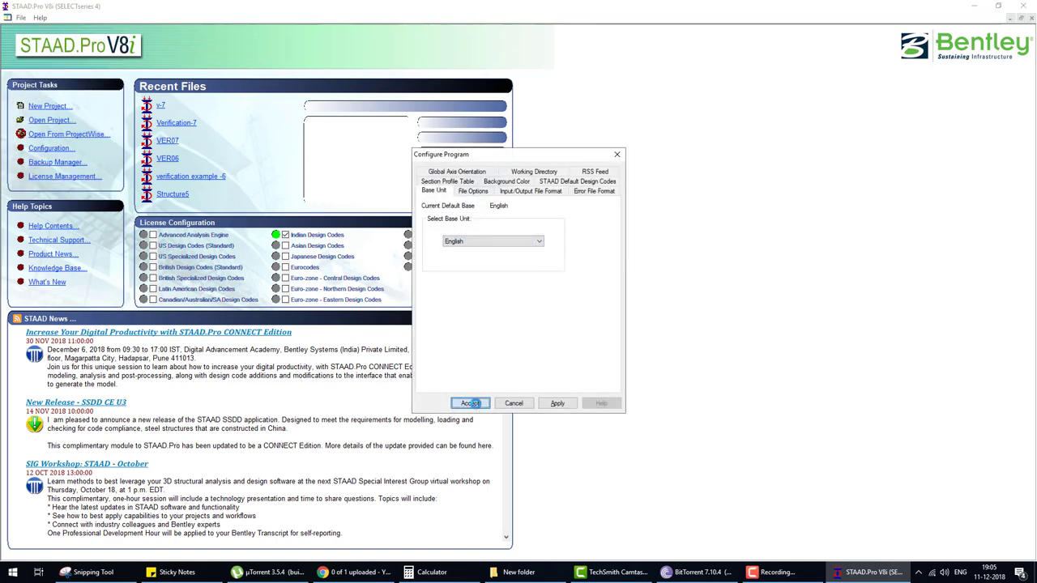
Create a new Space structure file named 'verification 8', starting with Add Beam
{"action": "left_click", "coordinate": [63, 107]}
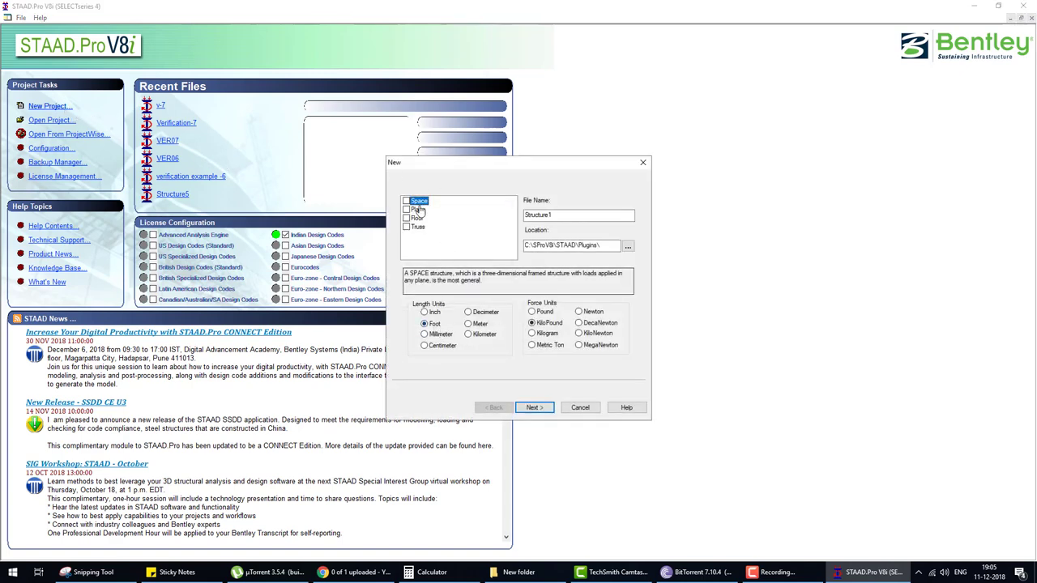
{"action": "left_click", "coordinate": [407, 201]}
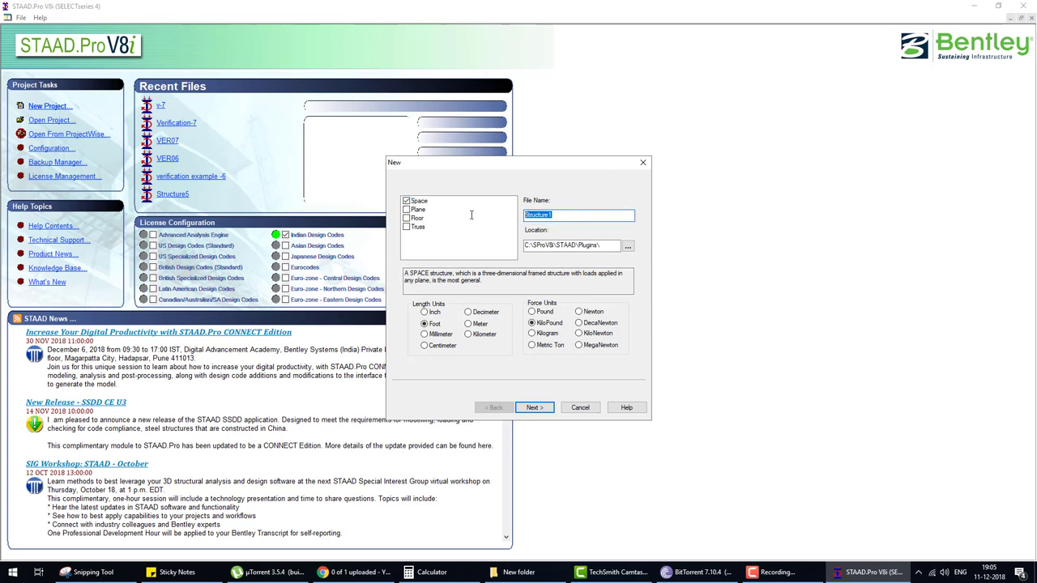
{"action": "type", "text": "verification 8"}
{"action": "left_click", "coordinate": [530, 409]}
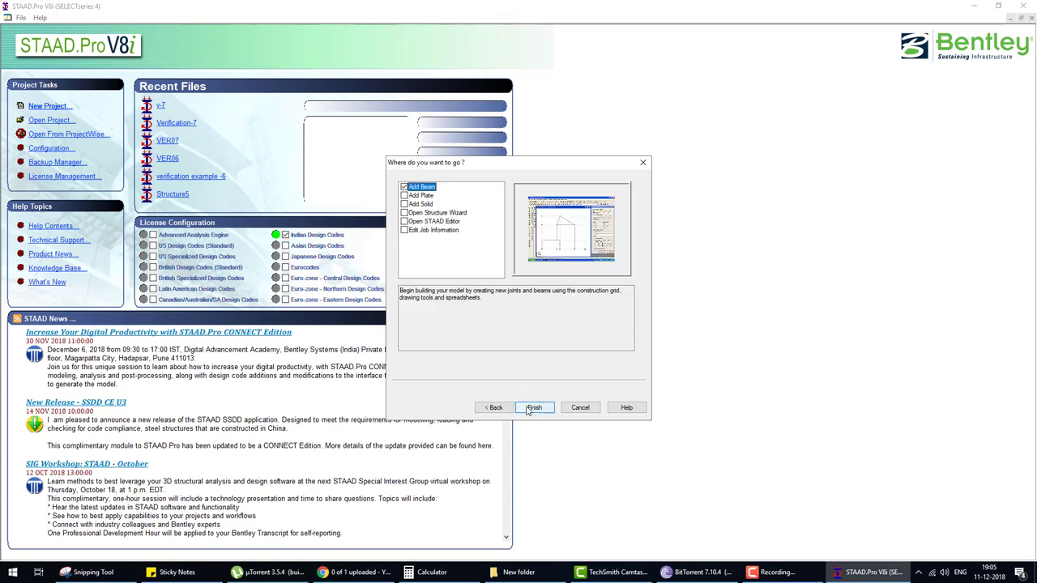
{"action": "left_click", "coordinate": [533, 407]}
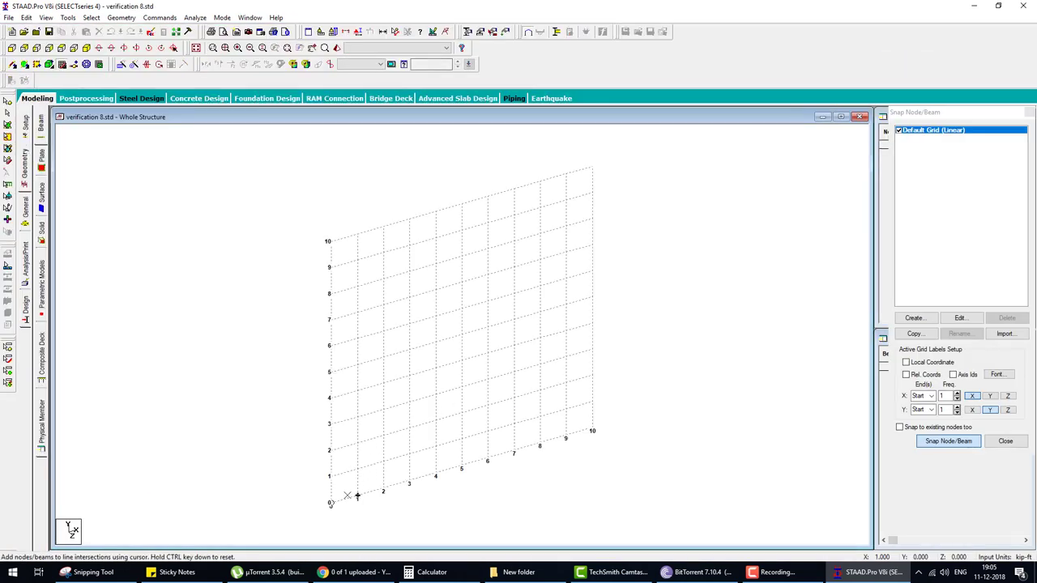
Place node 1 at the origin (0, 0, 0) and select it for a translational repeat
{"action": "left_click", "coordinate": [332, 502]}
{"action": "left_click", "coordinate": [1029, 112]}
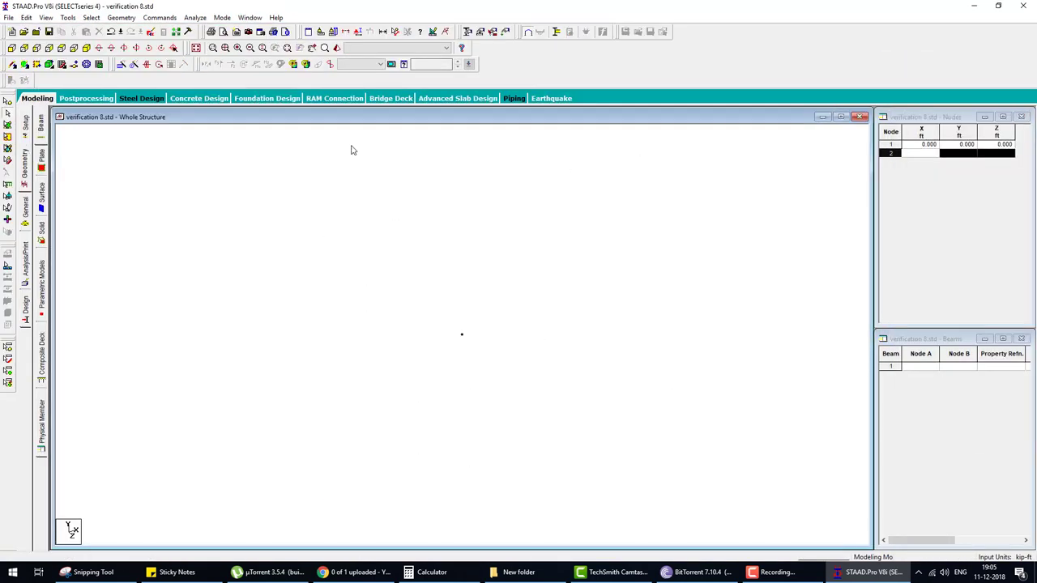
{"action": "left_click", "coordinate": [8, 102]}
{"action": "left_click_drag", "start_coordinate": [423, 290], "coordinate": [482, 362]}
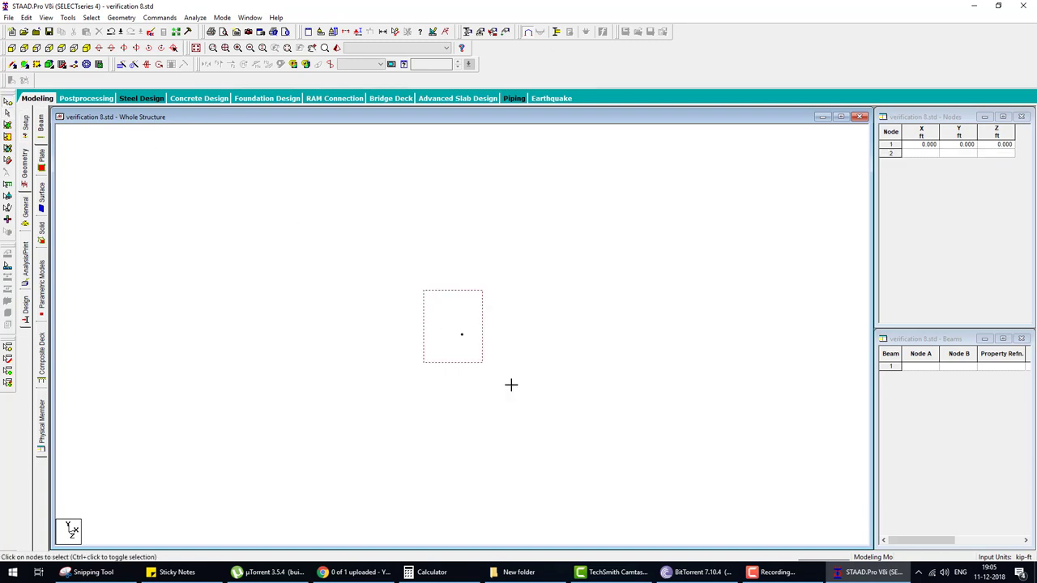
{"action": "left_click", "coordinate": [122, 66]}
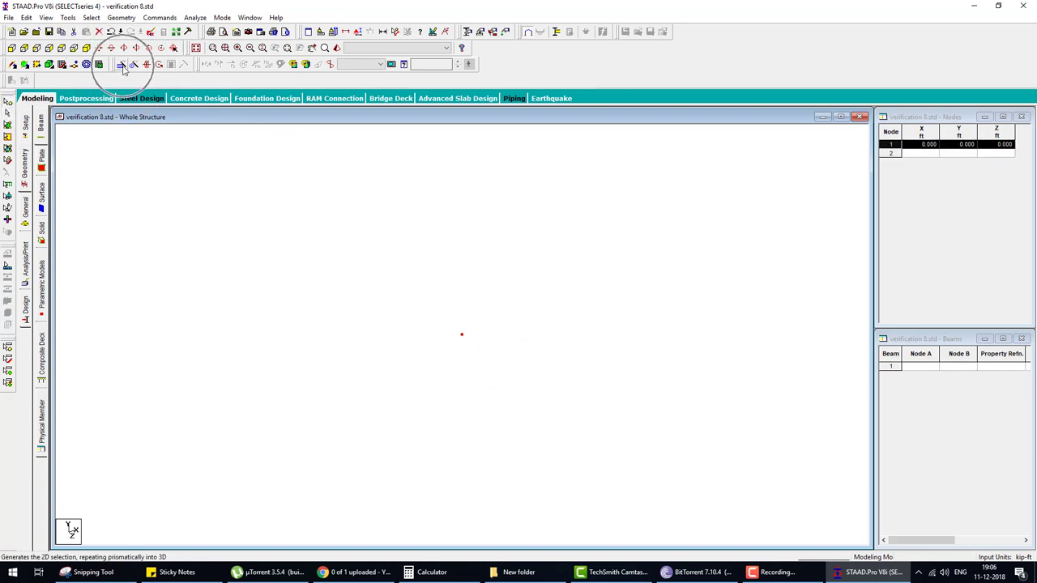
{"action": "left_click_drag", "start_coordinate": [423, 220], "coordinate": [200, 170]}
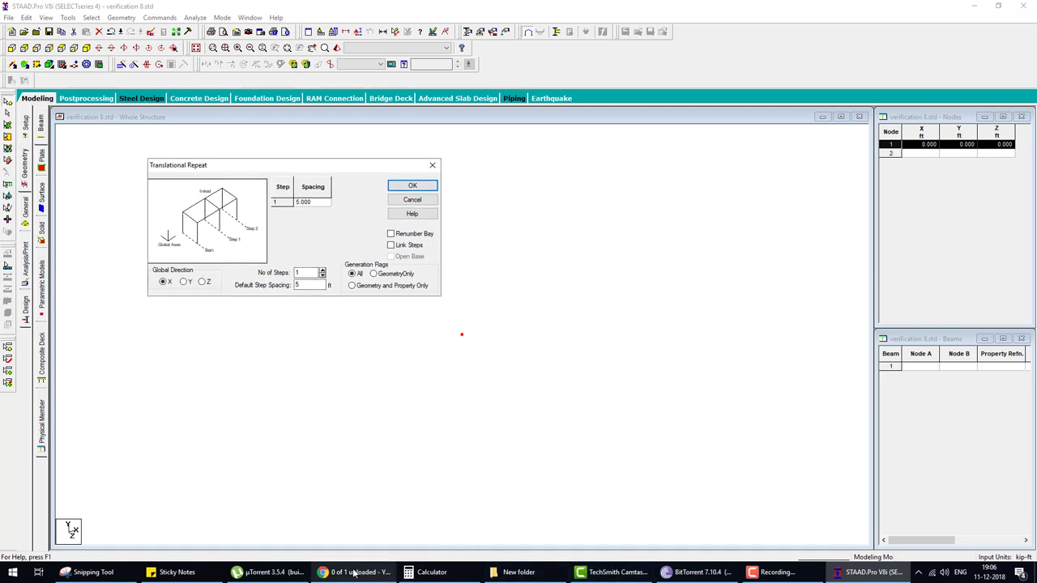
{"action": "left_click", "coordinate": [277, 19]}
{"action": "left_click", "coordinate": [281, 29]}
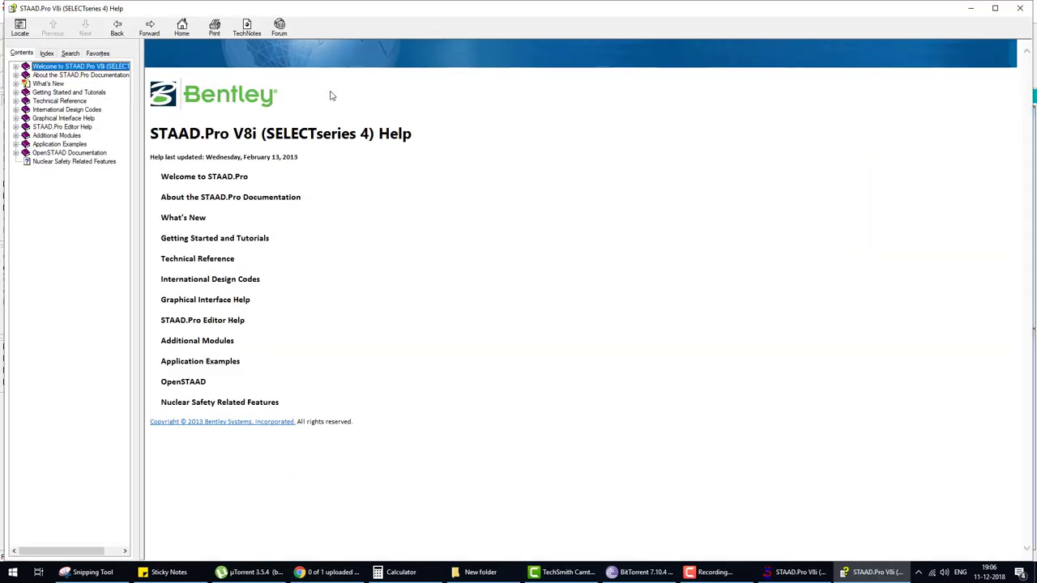
{"action": "left_click", "coordinate": [15, 144]}
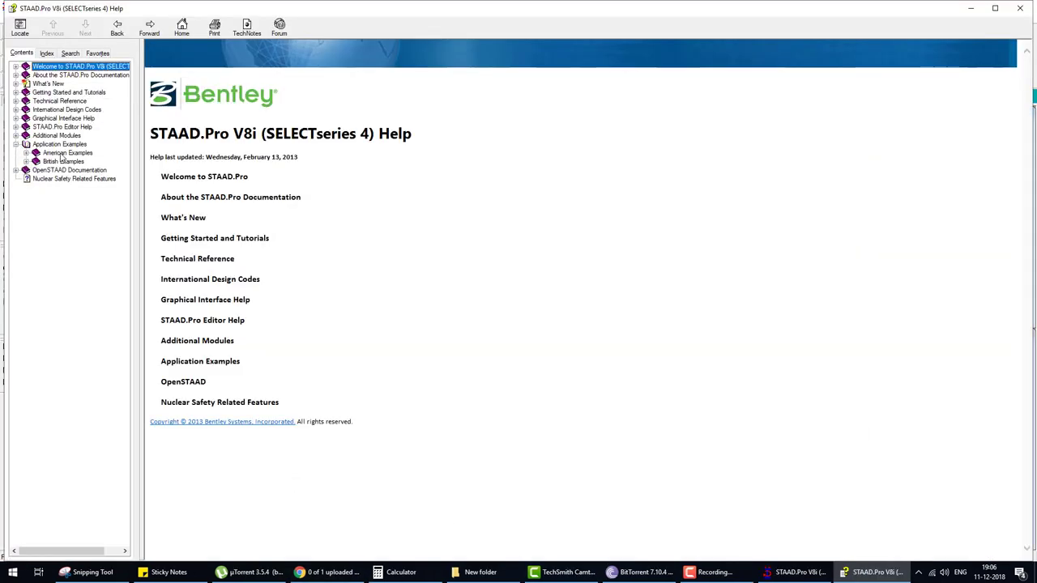
{"action": "left_click", "coordinate": [25, 161]}
{"action": "left_click", "coordinate": [36, 187]}
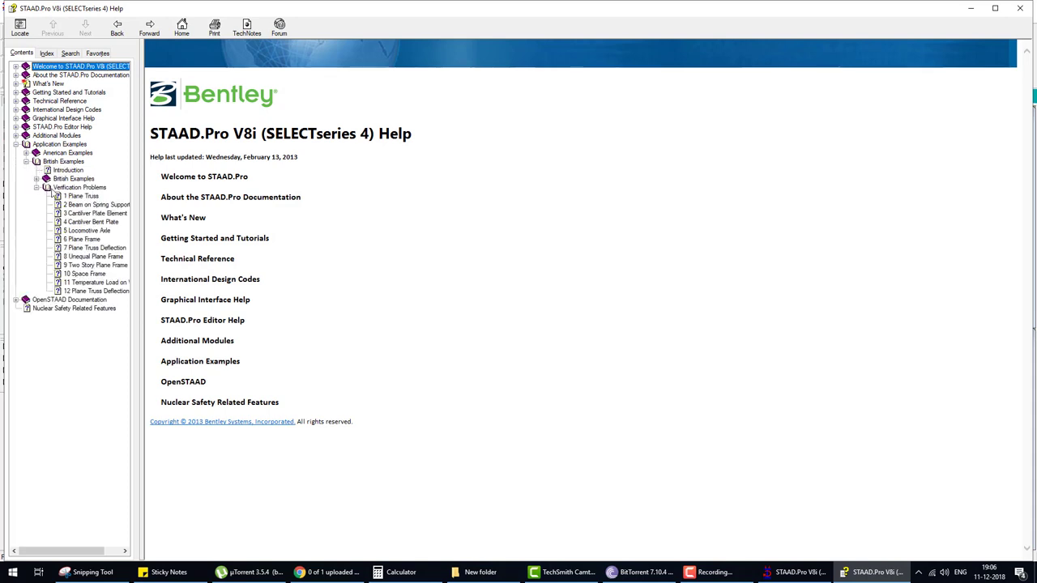
{"action": "left_click", "coordinate": [81, 247]}
{"action": "left_click", "coordinate": [124, 258]}
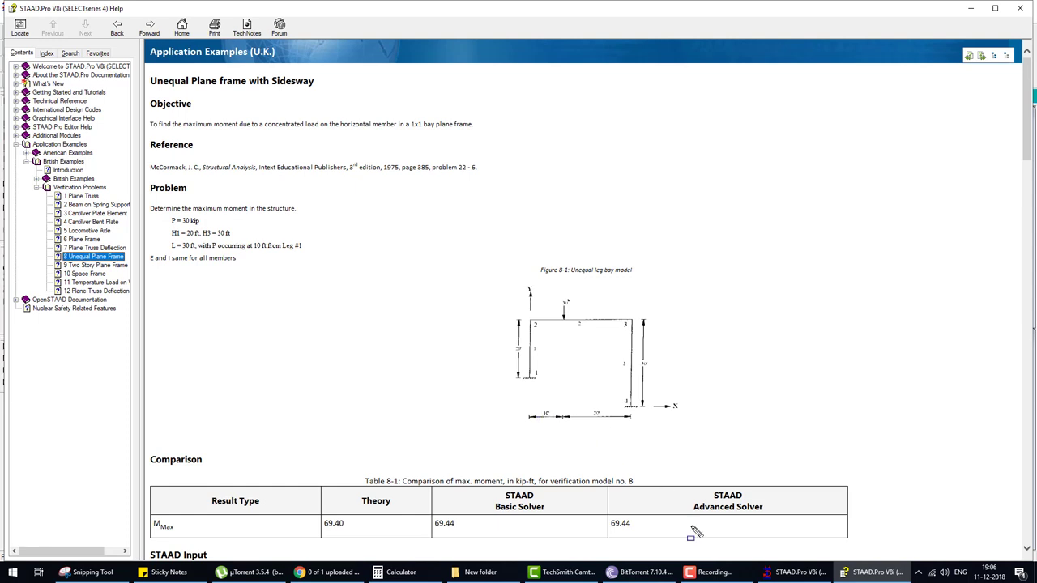
{"action": "left_click", "coordinate": [713, 572]}
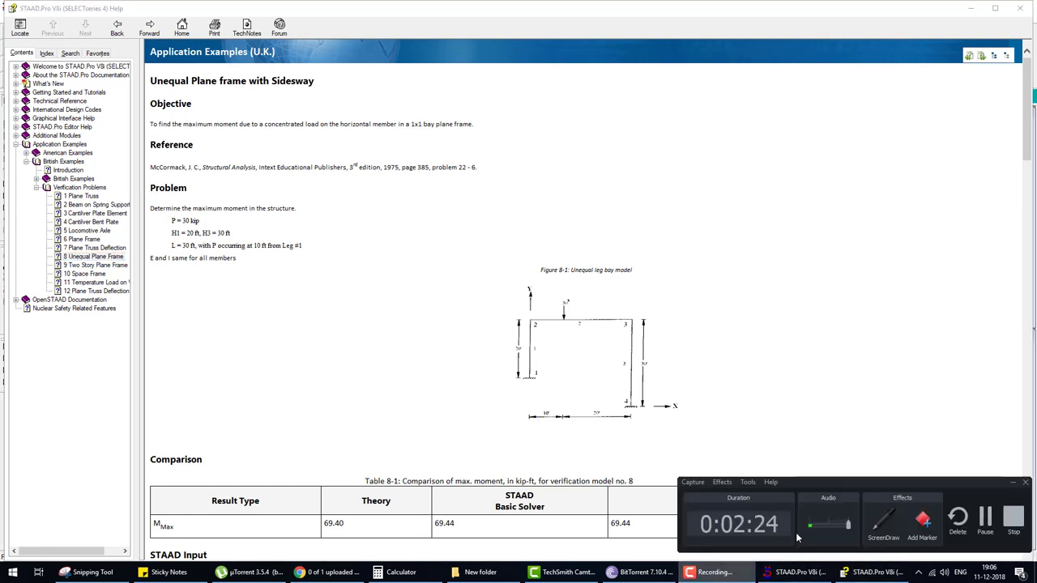
{"action": "left_click", "coordinate": [887, 548]}
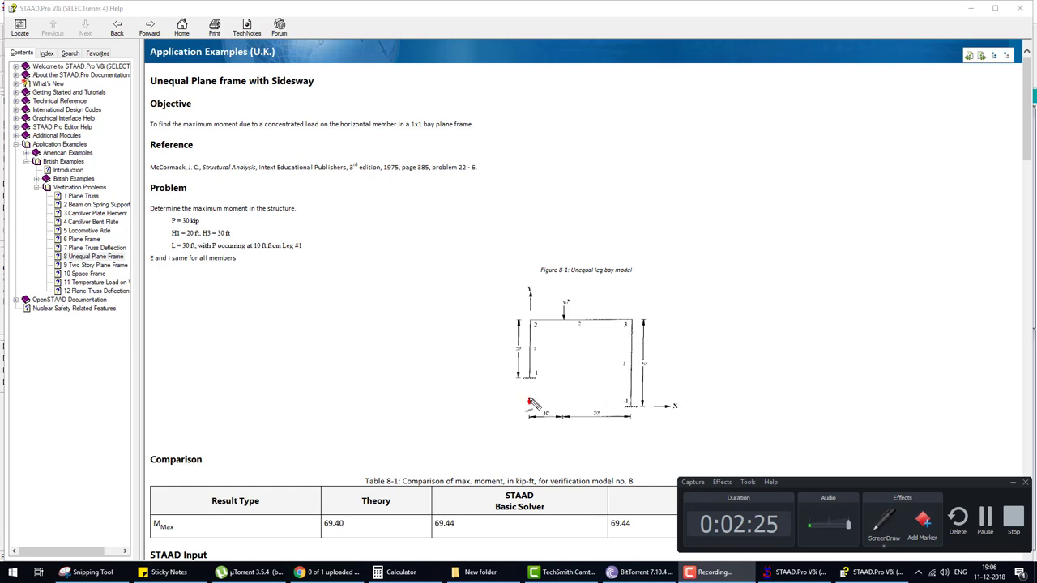
{"action": "left_click_drag", "start_coordinate": [529, 405], "coordinate": [530, 381]}
{"action": "mouse_move", "coordinate": [531, 378]}
{"action": "left_mouse_down"}
{"action": "mouse_move", "coordinate": [532, 323]}
{"action": "mouse_move", "coordinate": [640, 411]}
{"action": "left_mouse_up"}
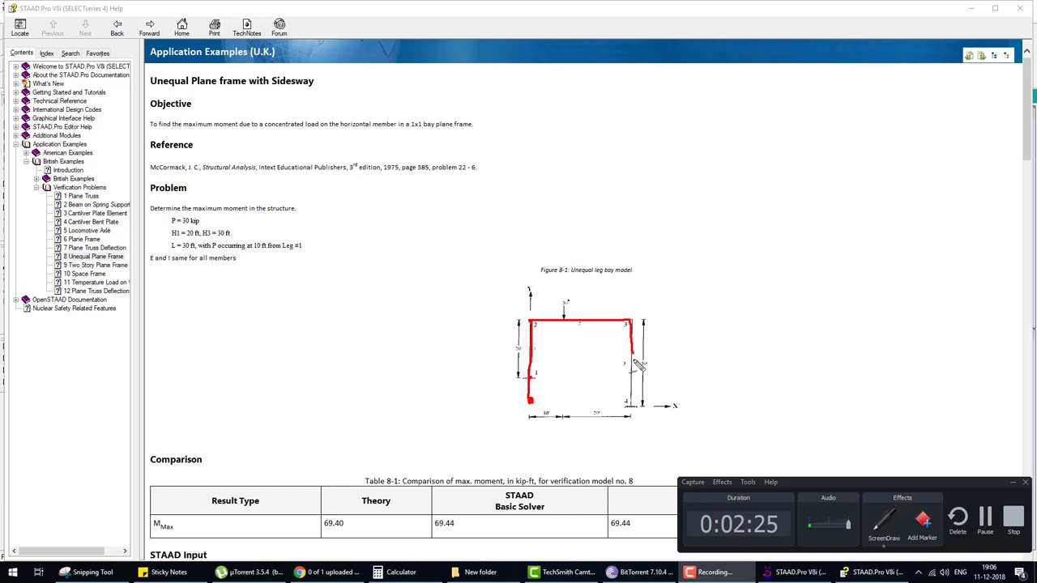
{"action": "mouse_move", "coordinate": [541, 384]}
{"action": "left_mouse_down"}
{"action": "mouse_move", "coordinate": [528, 393]}
{"action": "mouse_move", "coordinate": [543, 402]}
{"action": "mouse_move", "coordinate": [553, 375]}
{"action": "left_mouse_up"}
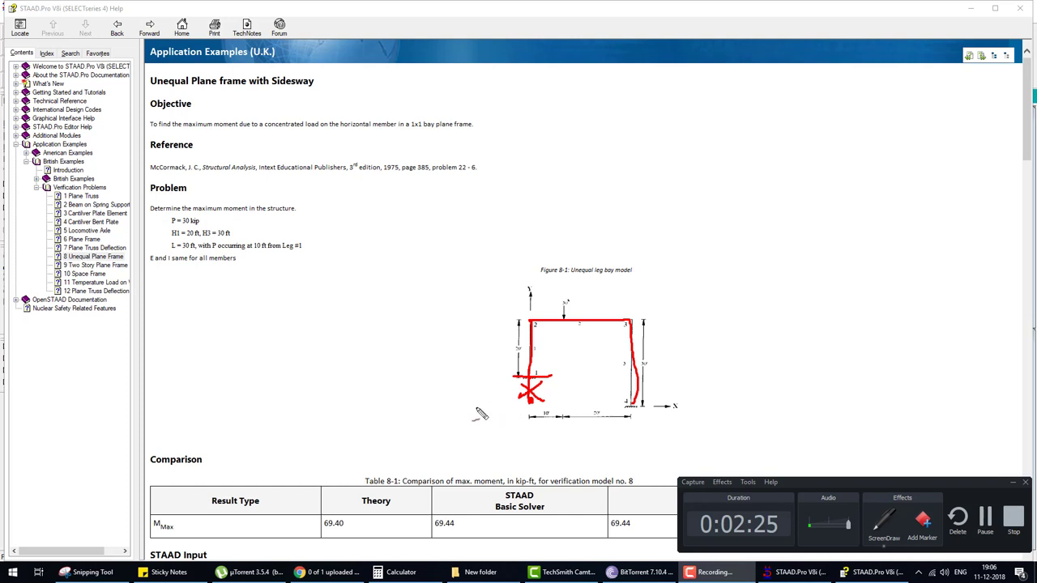
{"action": "mouse_move", "coordinate": [475, 407]}
{"action": "left_mouse_down"}
{"action": "mouse_move", "coordinate": [687, 400]}
{"action": "mouse_move", "coordinate": [674, 395]}
{"action": "mouse_move", "coordinate": [679, 417]}
{"action": "left_mouse_up"}
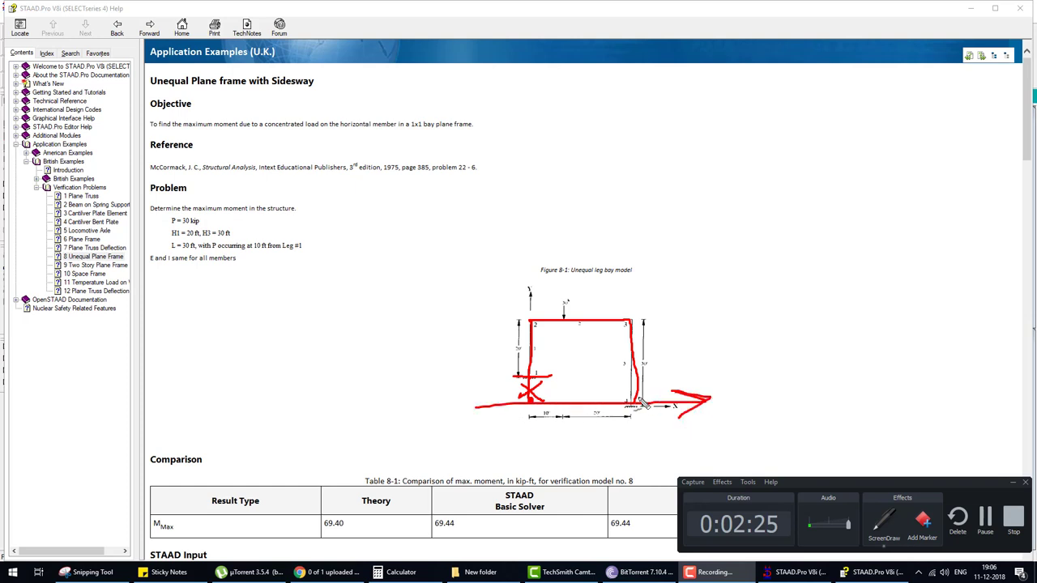
{"action": "key", "text": "Escape"}
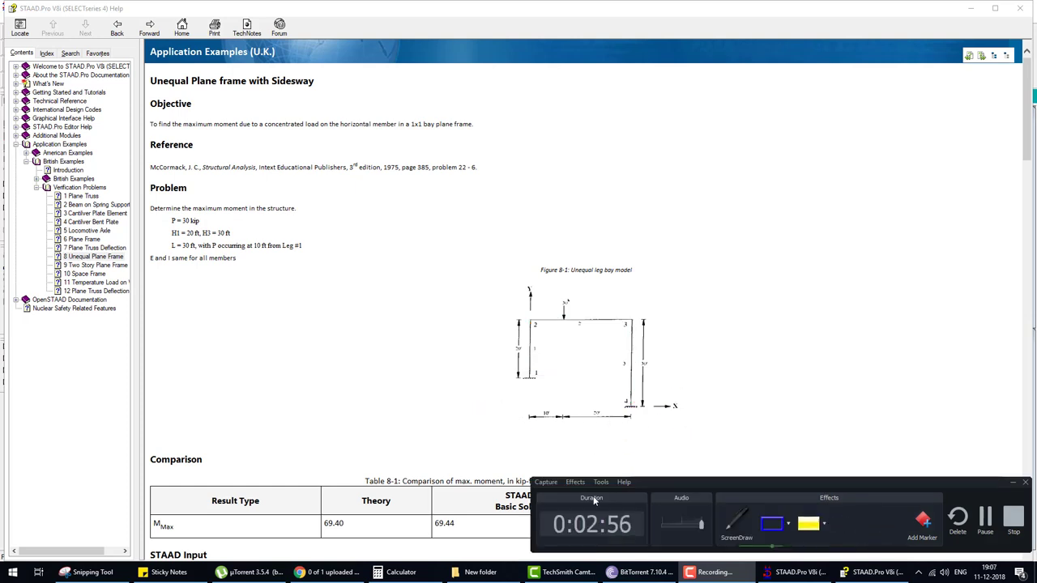
{"action": "left_click", "coordinate": [770, 567]}
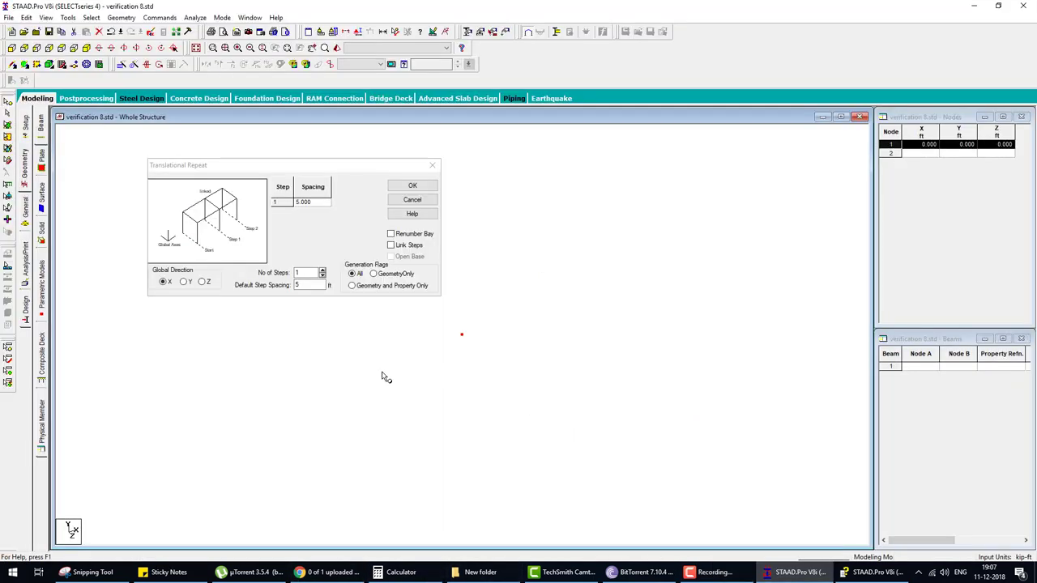
Repeat node 1 along X with 10 and 20 ft steps, then undo that repeat
{"action": "left_click", "coordinate": [322, 270]}
{"action": "left_click", "coordinate": [318, 203]}
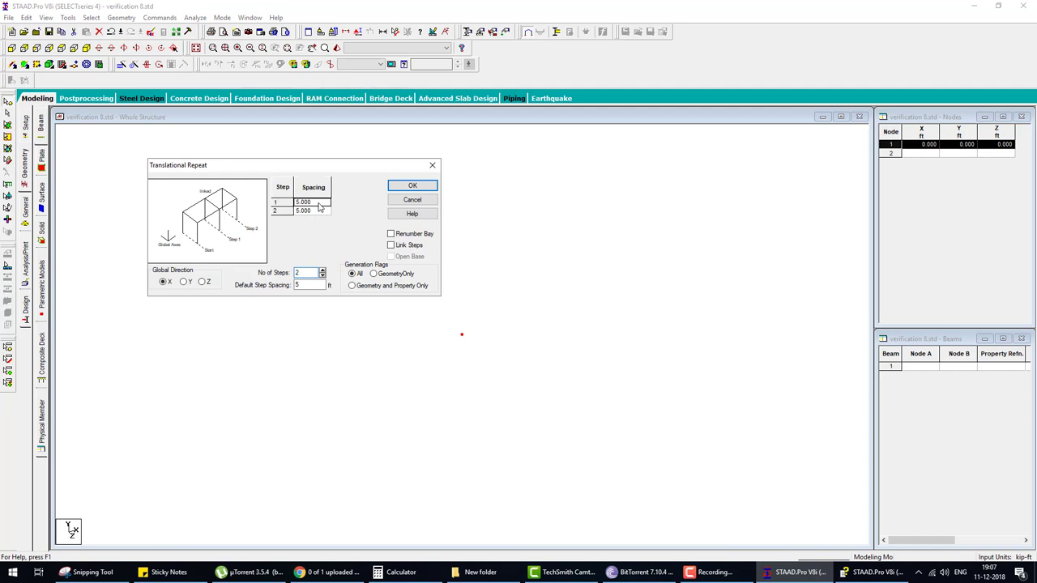
{"action": "type", "text": "10"}
{"action": "left_click", "coordinate": [324, 212]}
{"action": "type", "text": "20"}
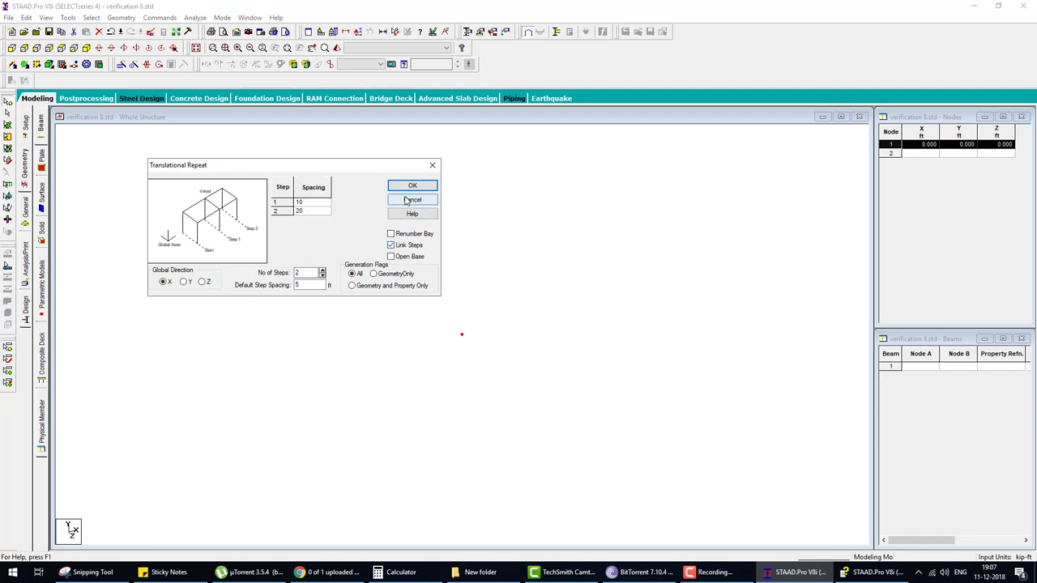
{"action": "left_click", "coordinate": [412, 186]}
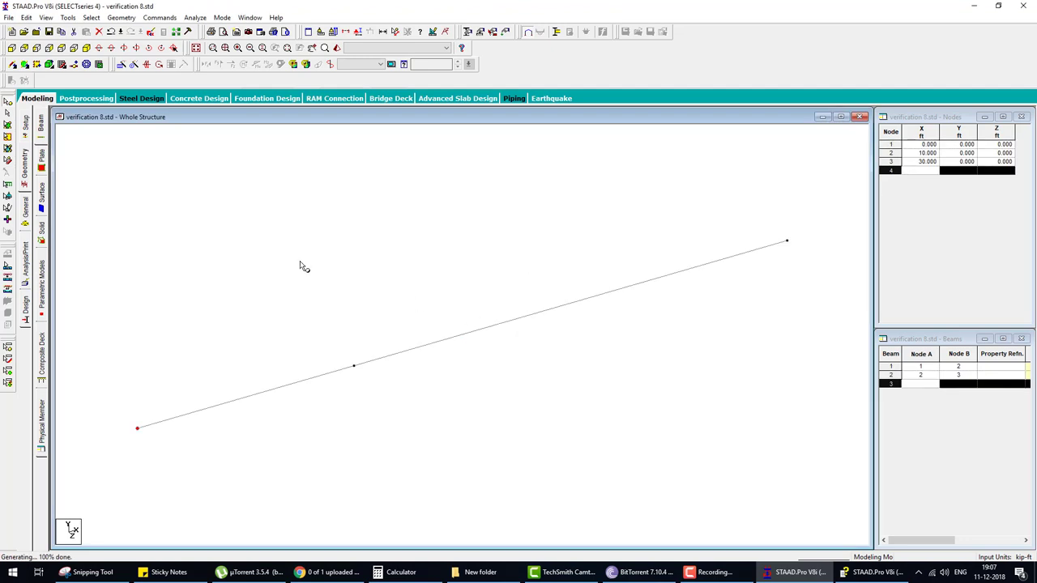
{"action": "key", "text": "ctrl+z"}
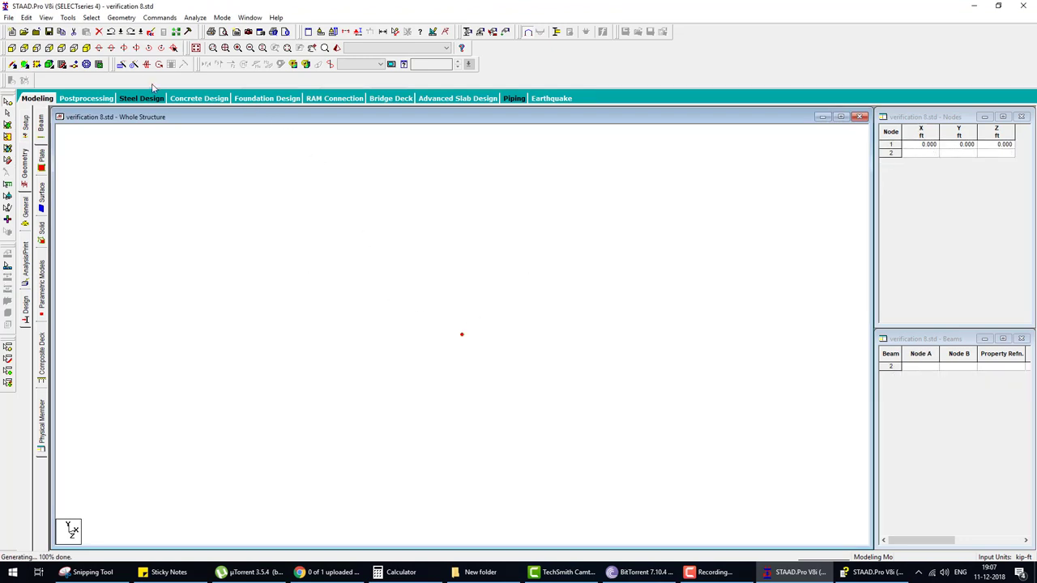
Repeat node 1 upward in Y with 10 and 20 ft steps, creating nodes 2 and 3
{"action": "left_click", "coordinate": [122, 64]}
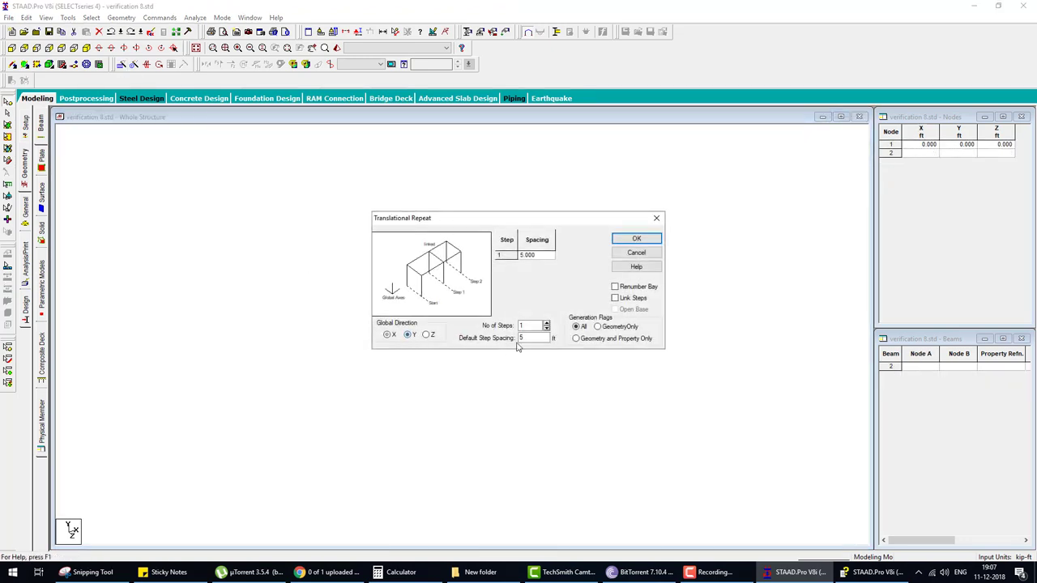
{"action": "left_click", "coordinate": [546, 322]}
{"action": "left_click", "coordinate": [534, 255]}
{"action": "type", "text": "10"}
{"action": "left_click", "coordinate": [546, 264]}
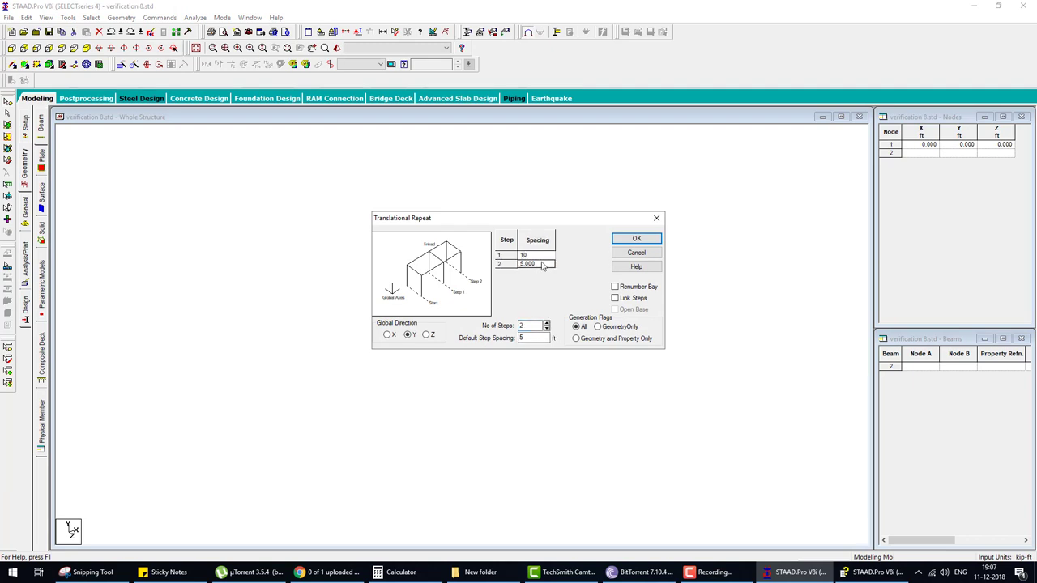
{"action": "type", "text": "20"}
{"action": "left_click", "coordinate": [636, 239]}
Repeat node 3 by 30 ft in X to make node 4 and the top beam
{"action": "left_click", "coordinate": [462, 166]}
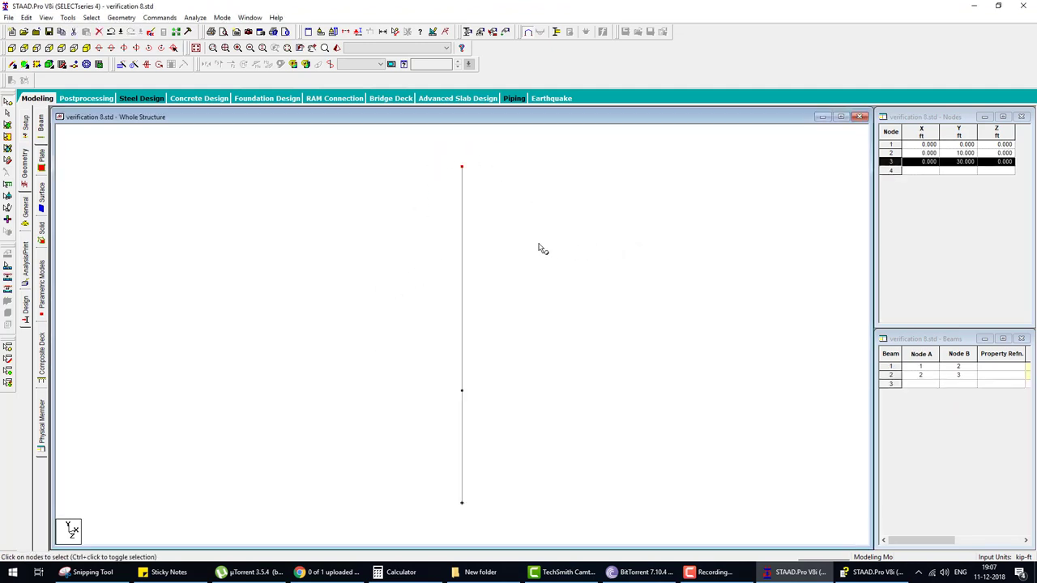
{"action": "left_click", "coordinate": [122, 64]}
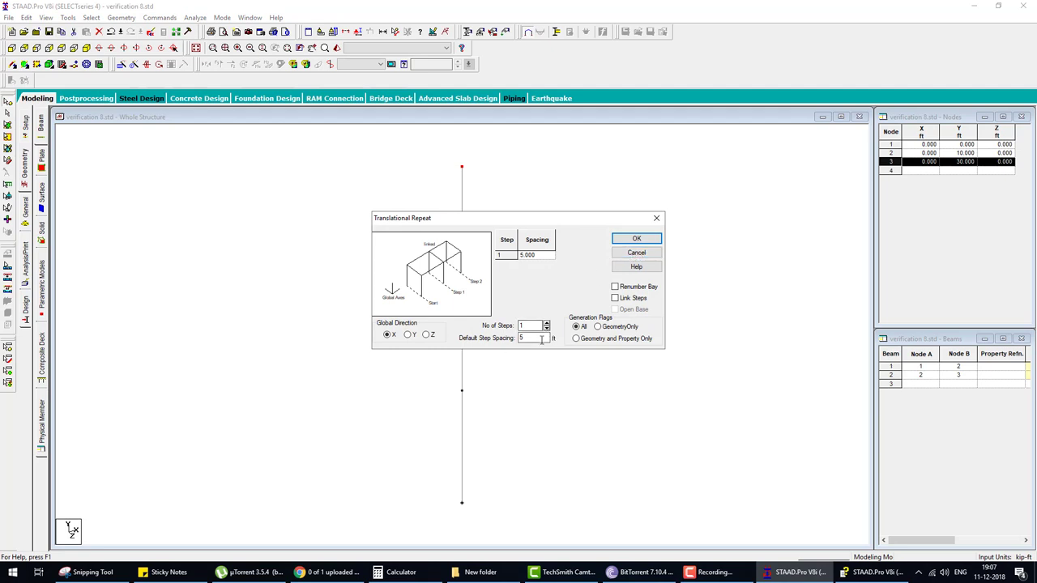
{"action": "double_click", "coordinate": [522, 338]}
{"action": "type", "text": "30"}
{"action": "left_click", "coordinate": [615, 298]}
{"action": "left_click", "coordinate": [639, 241]}
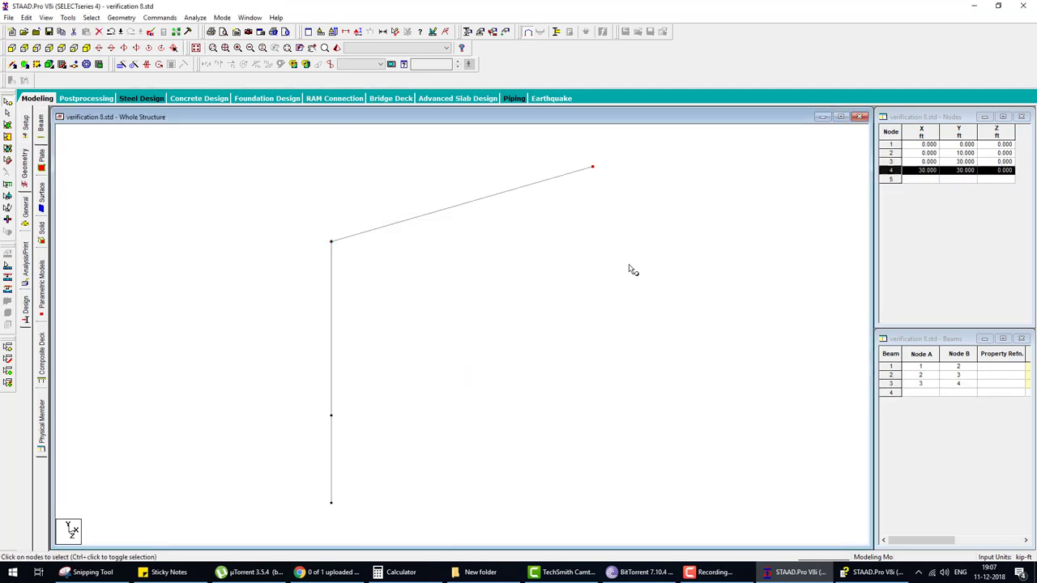
Repeat node 4 by -30 ft to make node 5 and the right column
{"action": "left_click", "coordinate": [121, 65]}
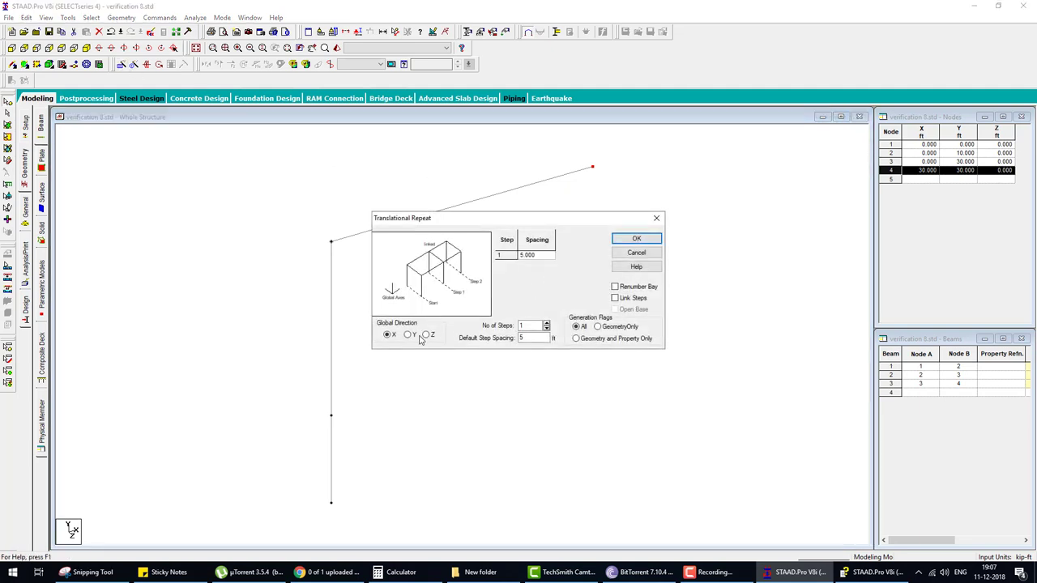
{"action": "double_click", "coordinate": [521, 337]}
{"action": "type", "text": "-30"}
{"action": "left_click", "coordinate": [637, 239]}
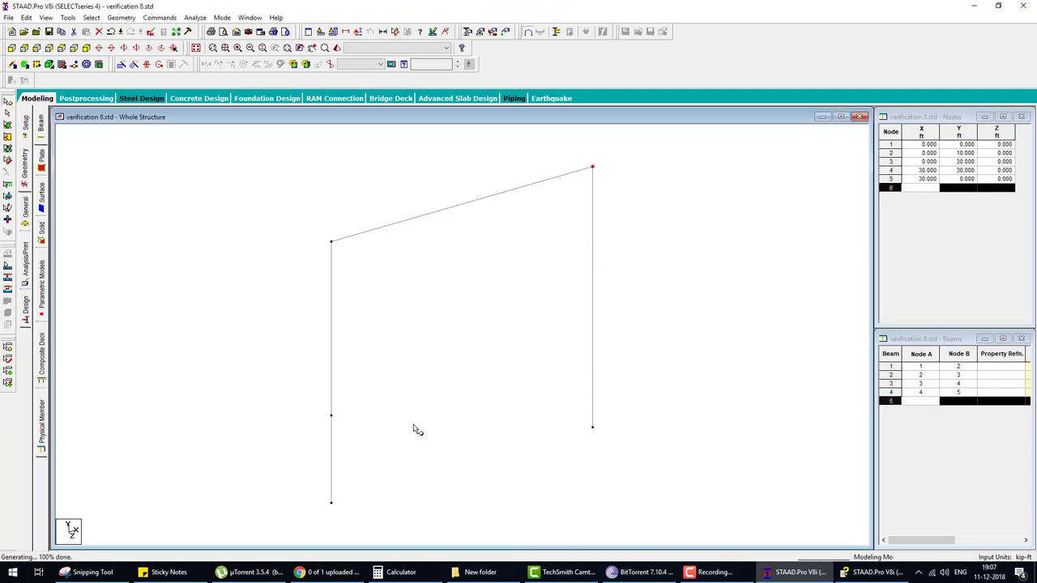
Delete beam 1 and node 1, the lower left column piece
{"action": "left_click", "coordinate": [331, 442]}
{"action": "key", "text": "Delete"}
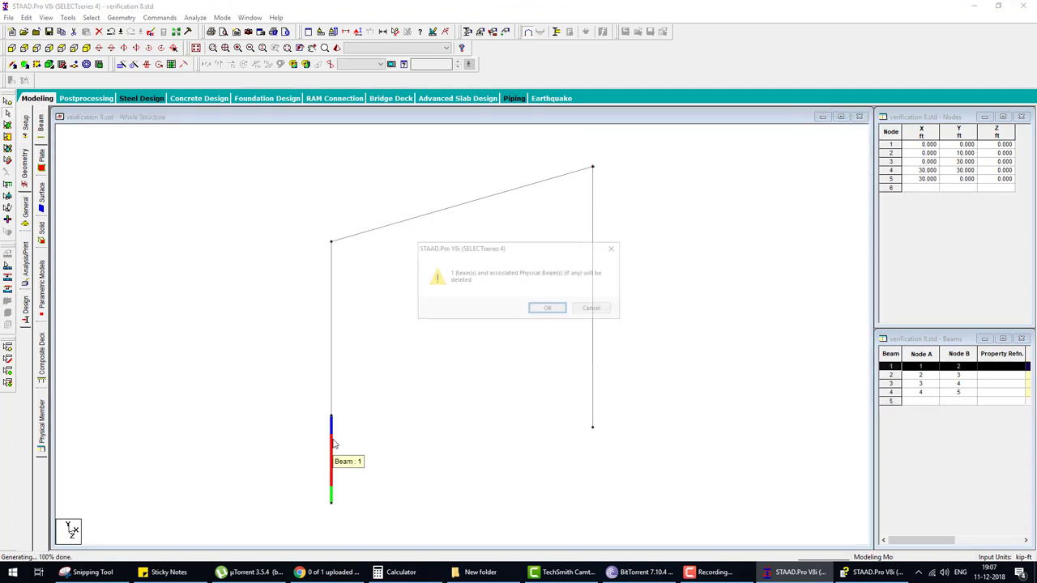
{"action": "key", "text": "Return"}
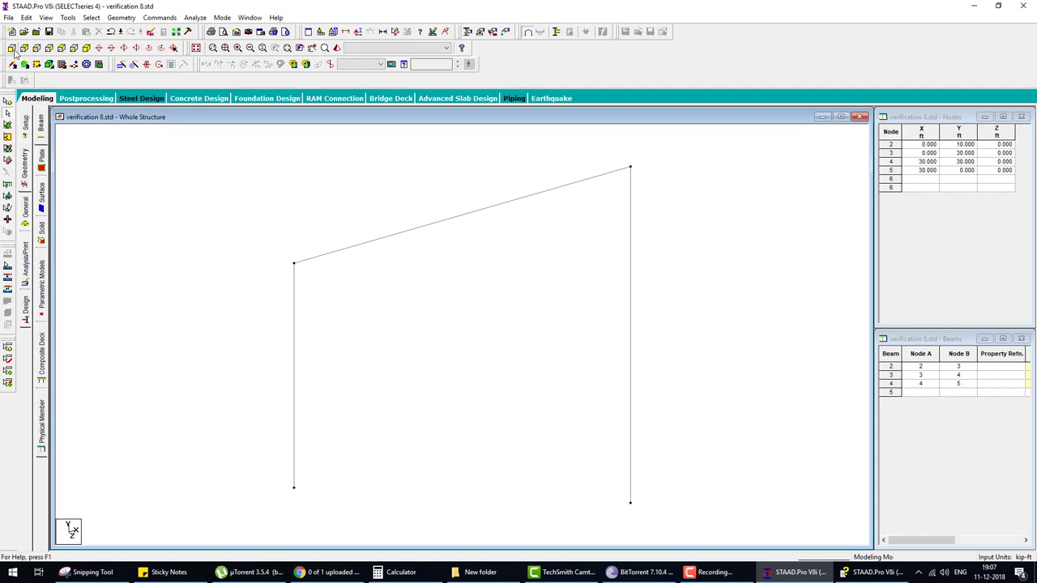
In front view, create fixed support S2 and assign it to base nodes 2 and 5
{"action": "left_click", "coordinate": [11, 47]}
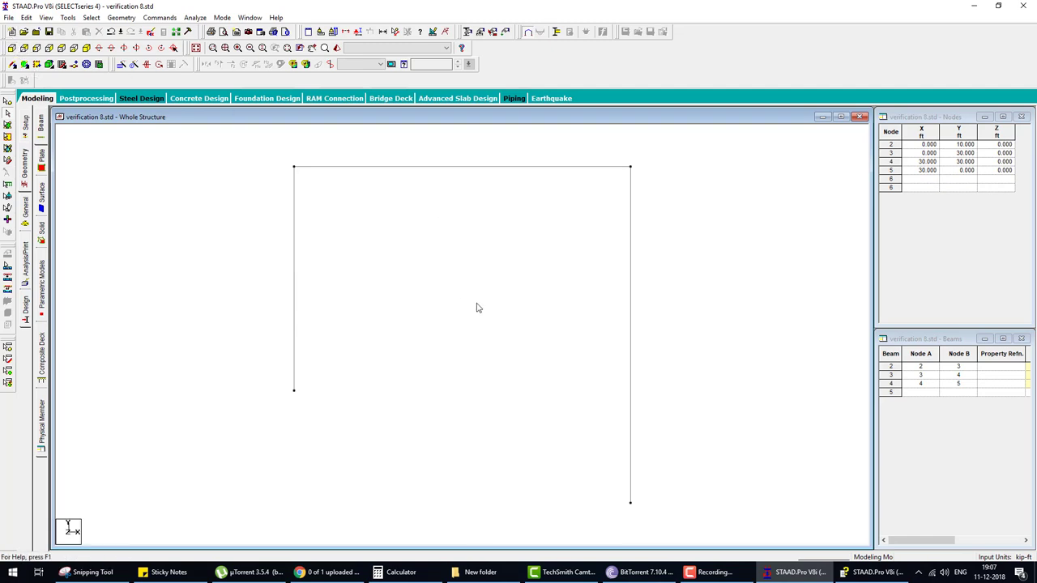
{"action": "left_click", "coordinate": [27, 210]}
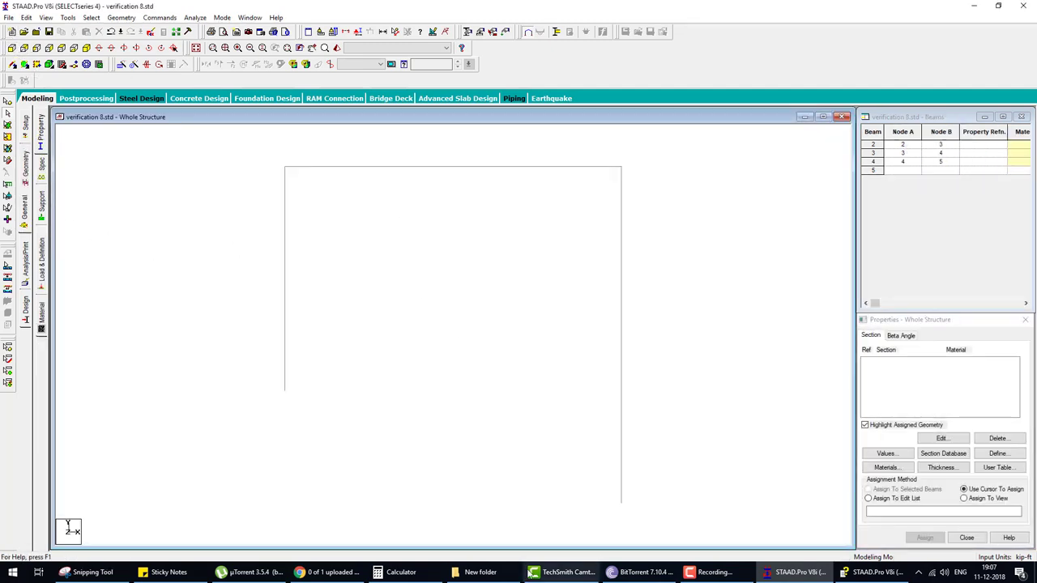
{"action": "left_click", "coordinate": [861, 575]}
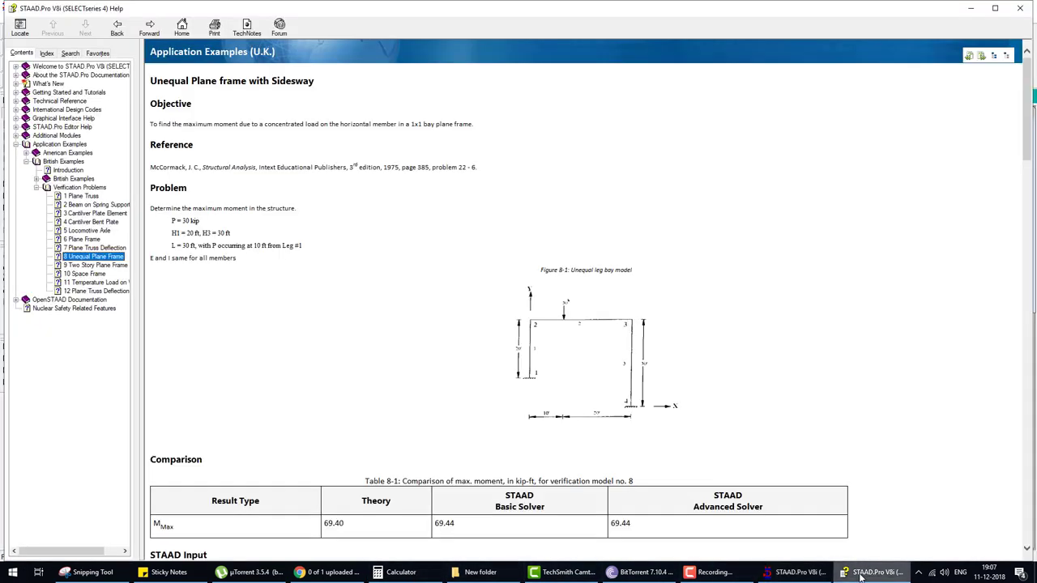
{"action": "left_click", "coordinate": [861, 575]}
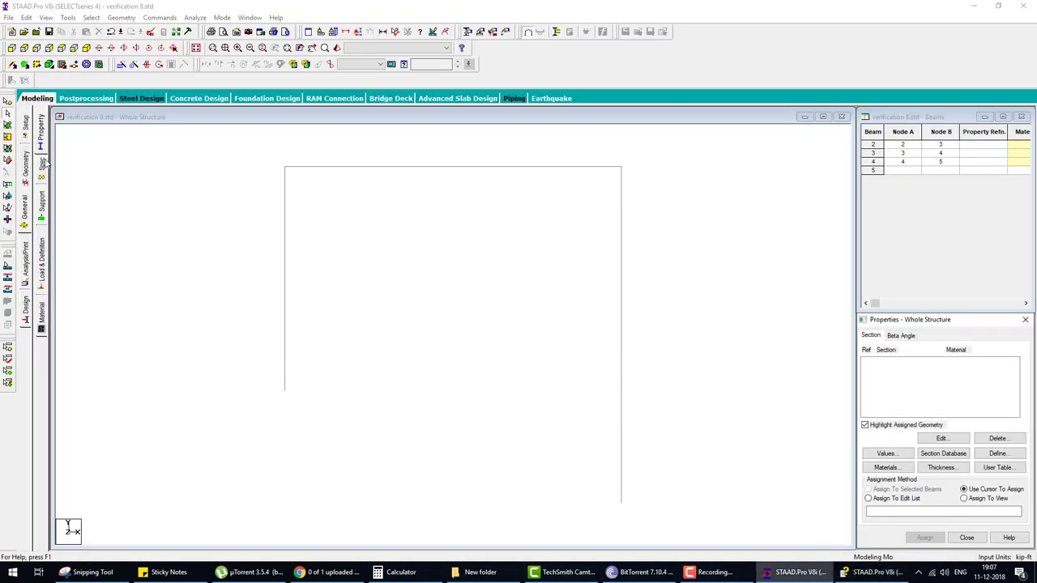
{"action": "left_click", "coordinate": [42, 206]}
{"action": "left_click", "coordinate": [954, 460]}
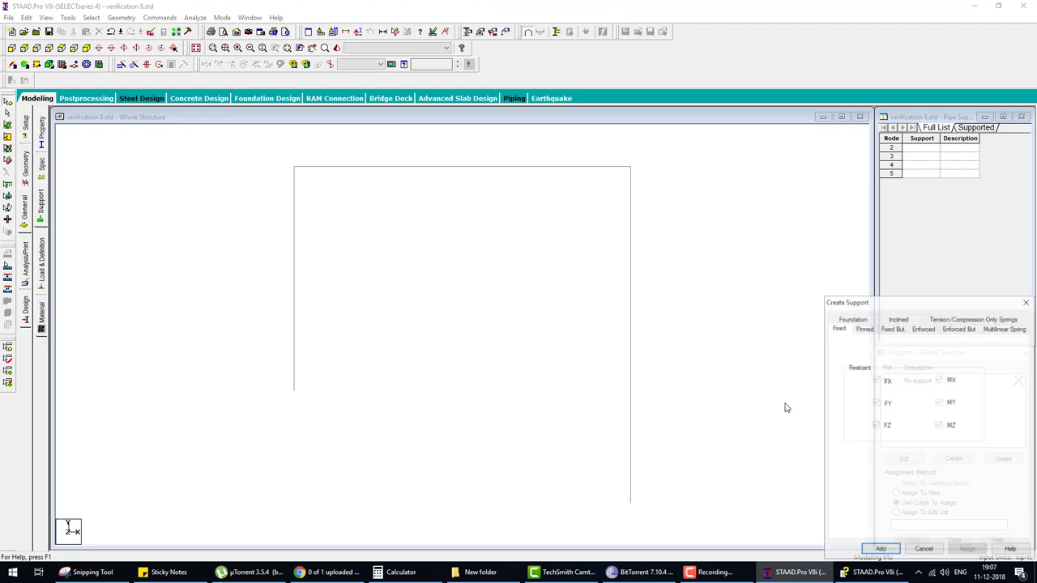
{"action": "left_click", "coordinate": [880, 550]}
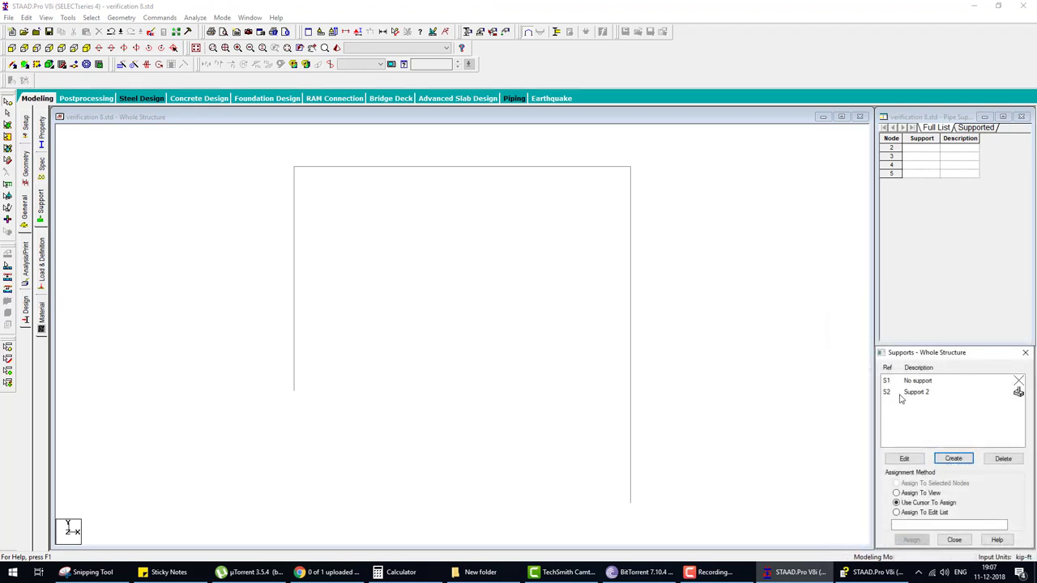
{"action": "left_click", "coordinate": [902, 394]}
{"action": "left_click_drag", "start_coordinate": [256, 354], "coordinate": [776, 576]}
{"action": "left_click", "coordinate": [911, 539]}
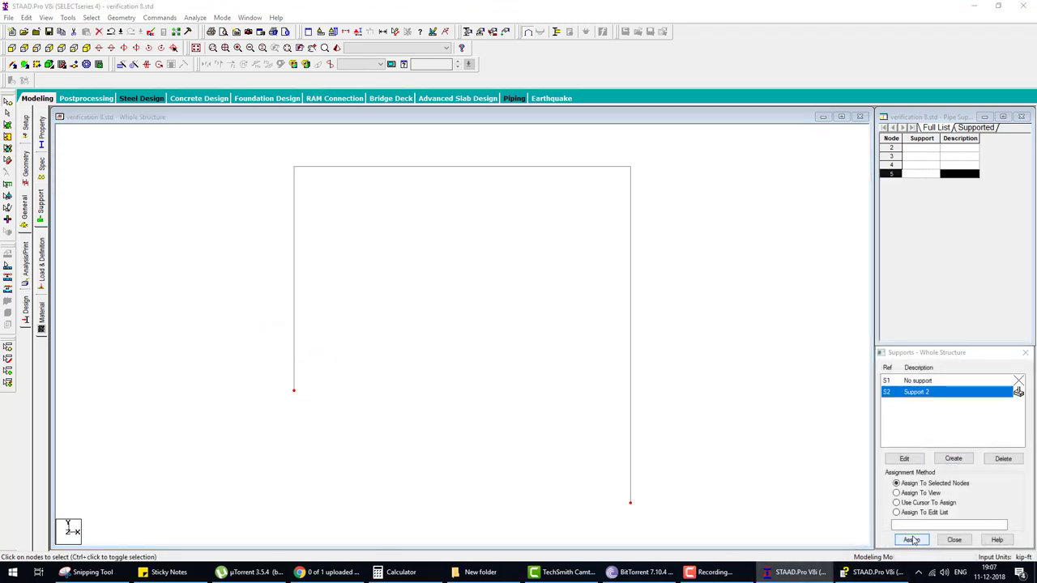
{"action": "left_click", "coordinate": [961, 479]}
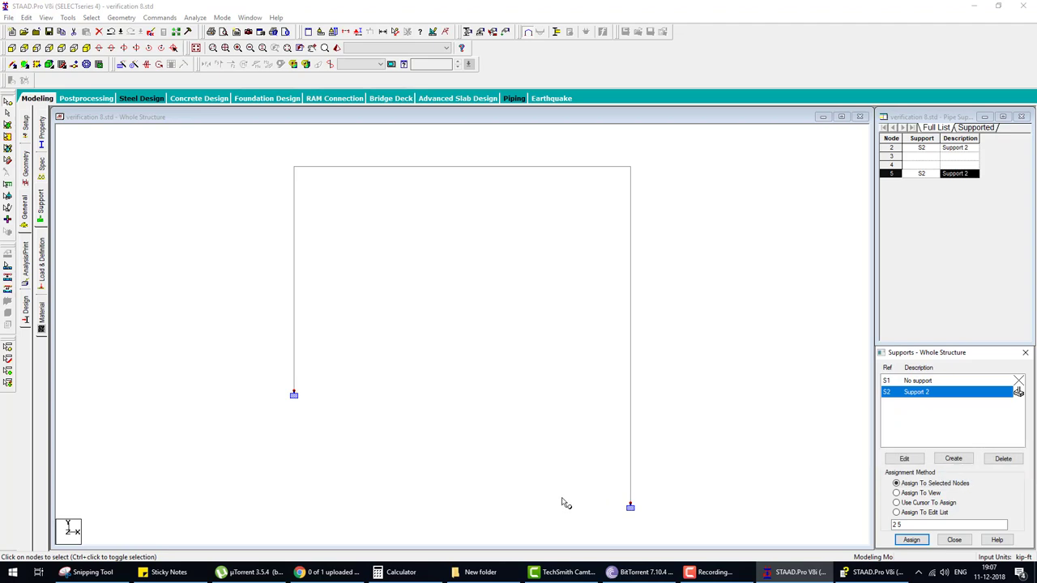
{"action": "left_click", "coordinate": [874, 573]}
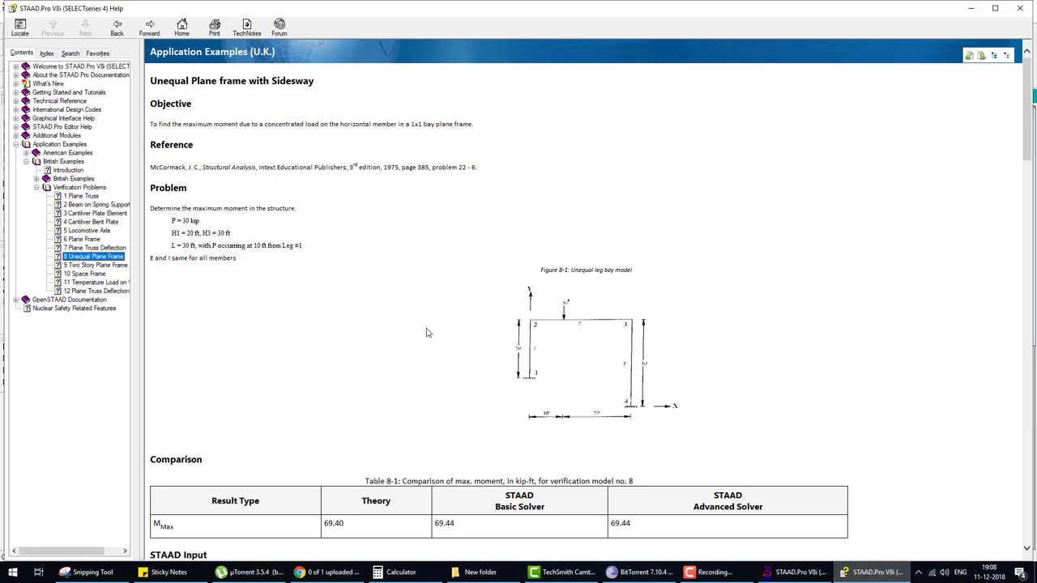
Go back from the Unequal Plane Frame help page to the model and close the Supports dialog
{"action": "left_click", "coordinate": [186, 224]}
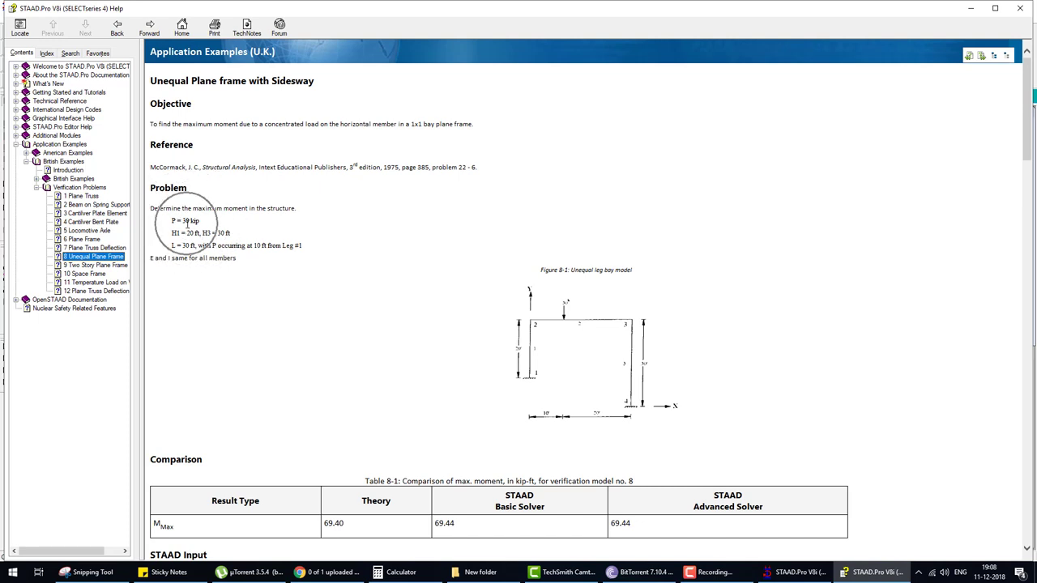
{"action": "left_click", "coordinate": [869, 573]}
{"action": "left_click", "coordinate": [514, 175]}
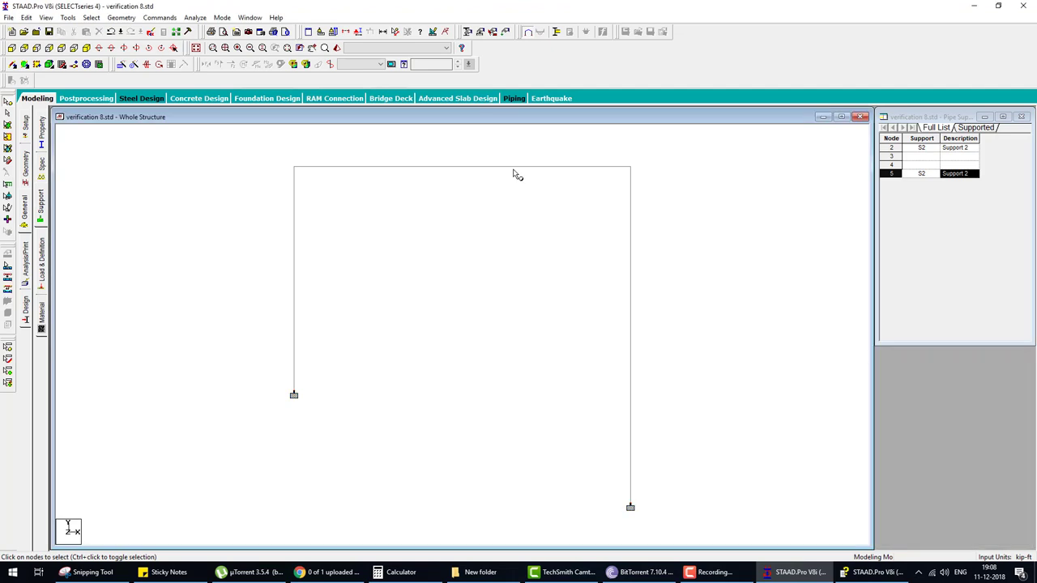
Create primary load case 1 of type Dead, titled 'dead'
{"action": "left_click", "coordinate": [512, 168]}
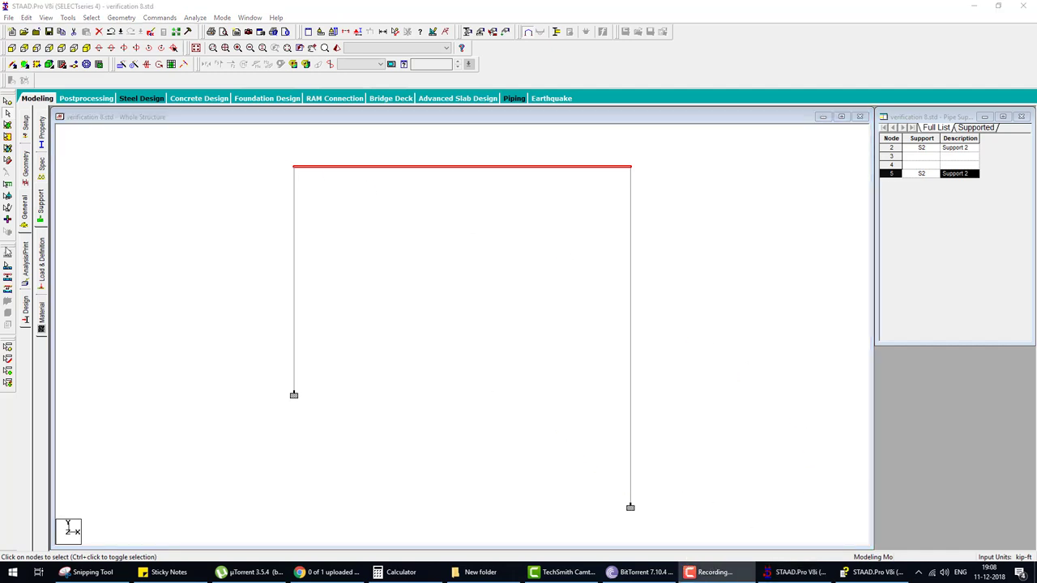
{"action": "left_click", "coordinate": [41, 264]}
{"action": "left_click", "coordinate": [928, 136]}
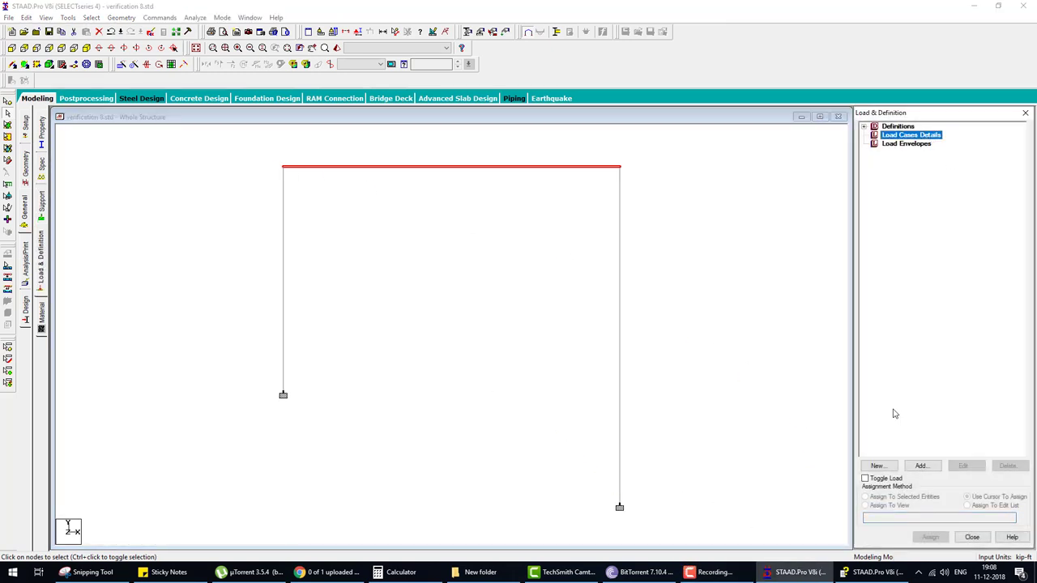
{"action": "left_click", "coordinate": [921, 466]}
{"action": "left_click", "coordinate": [571, 224]}
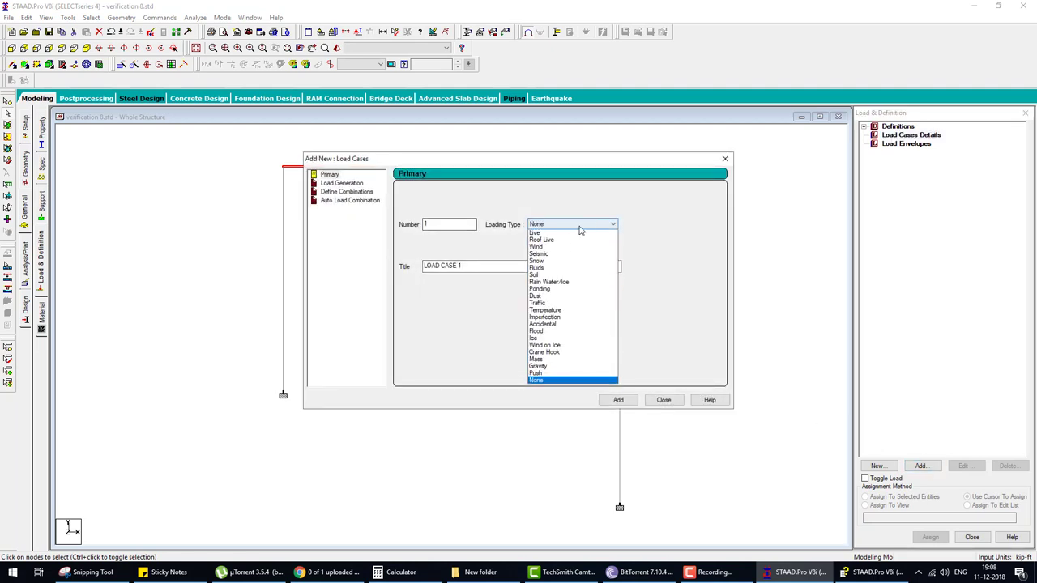
{"action": "left_click", "coordinate": [535, 234]}
{"action": "key", "text": "Tab"}
{"action": "type", "text": "d"}
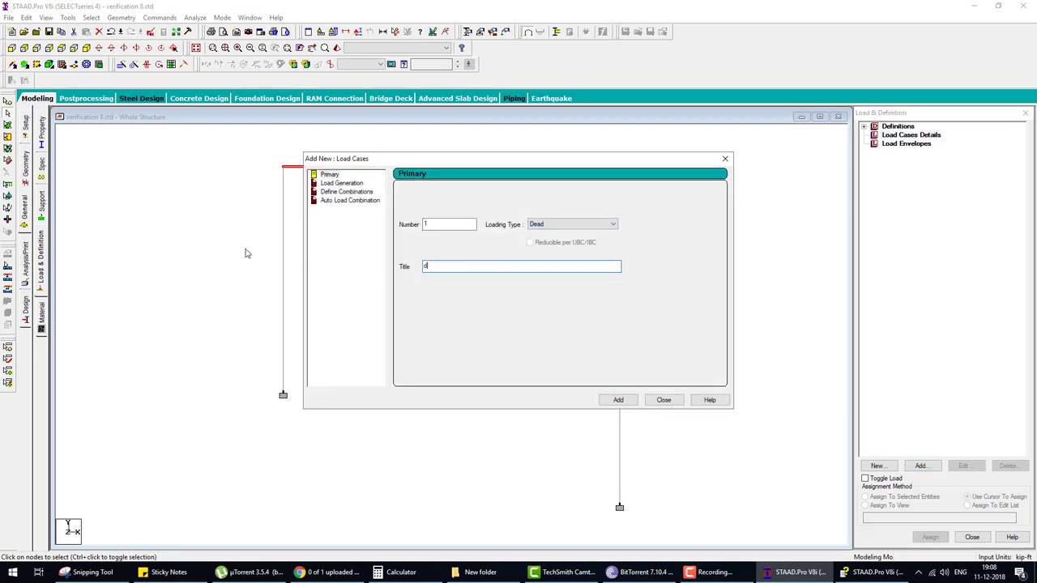
{"action": "type", "text": "ead"}
{"action": "left_click", "coordinate": [618, 401]}
{"action": "left_click", "coordinate": [664, 401]}
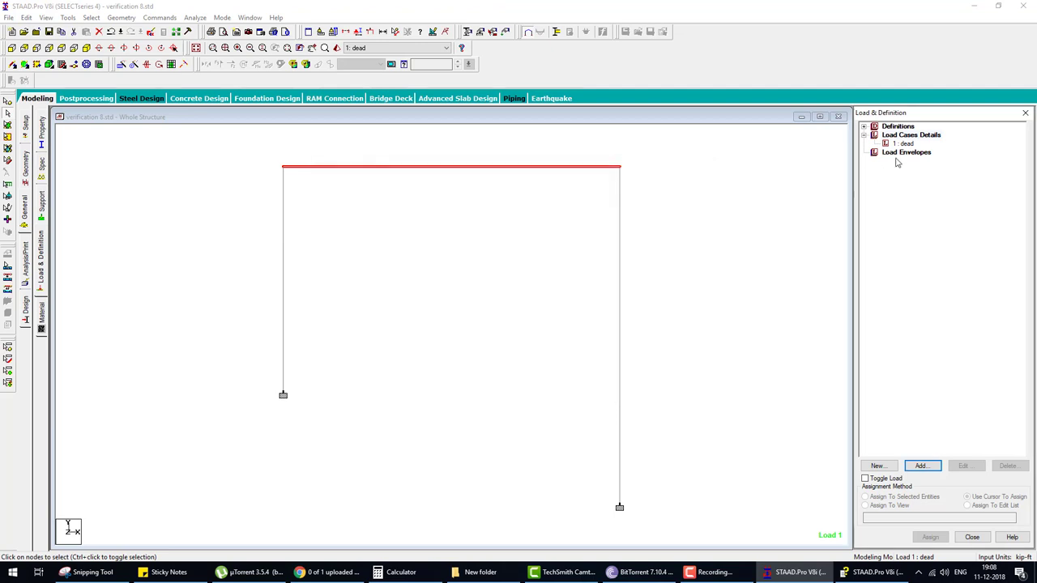
Add a -30 kip concentrated member force at d1 = 10 ft to the dead case
{"action": "left_click", "coordinate": [921, 466]}
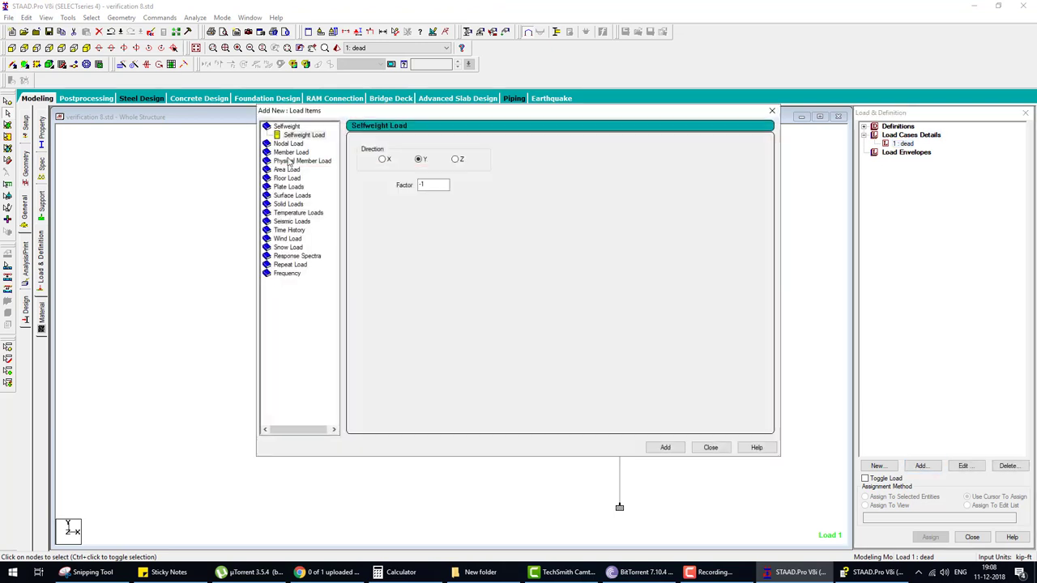
{"action": "left_click", "coordinate": [291, 153]}
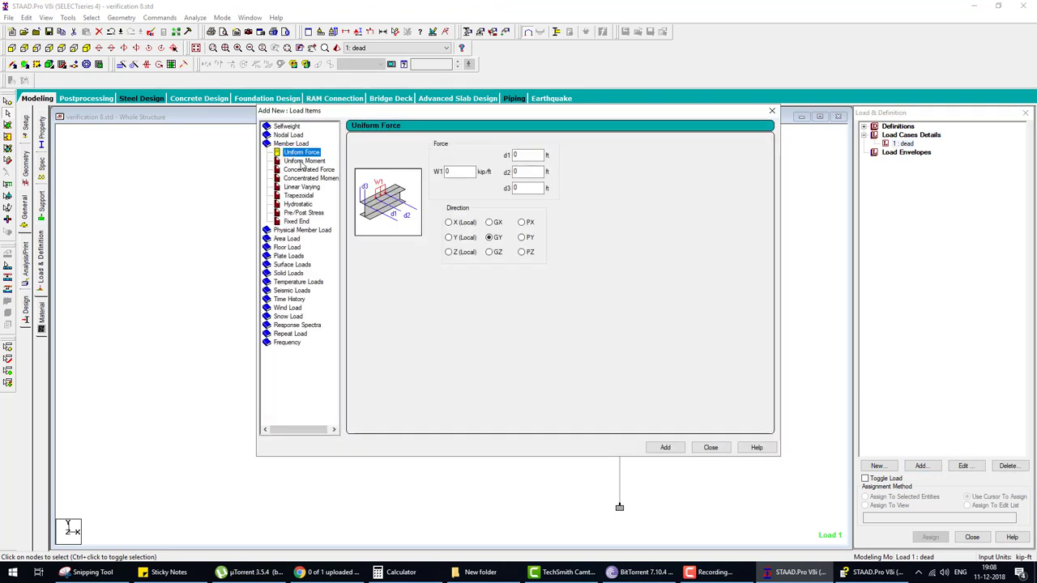
{"action": "left_click", "coordinate": [309, 169]}
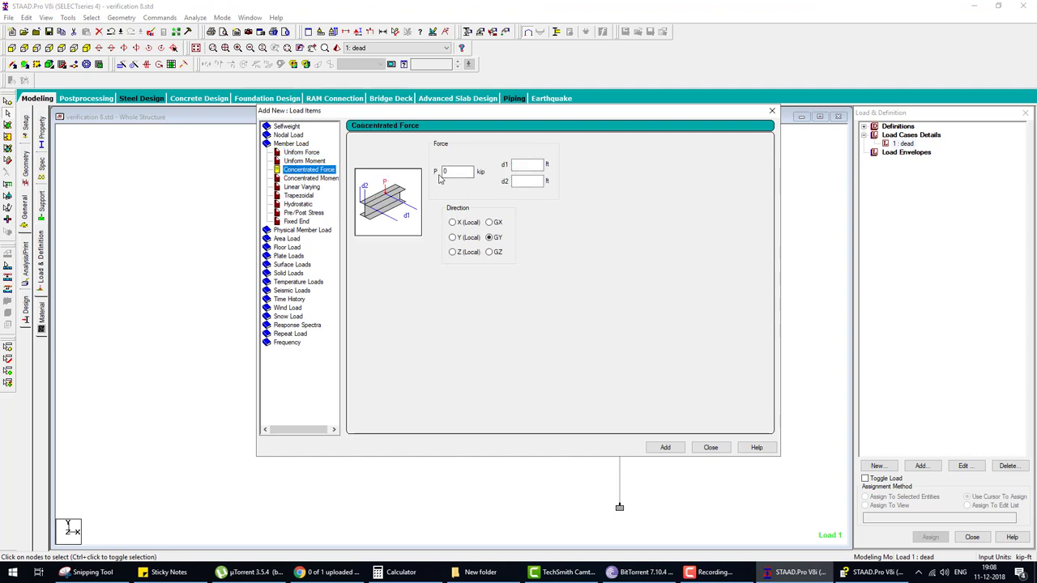
{"action": "left_click", "coordinate": [444, 171]}
{"action": "type", "text": "-30"}
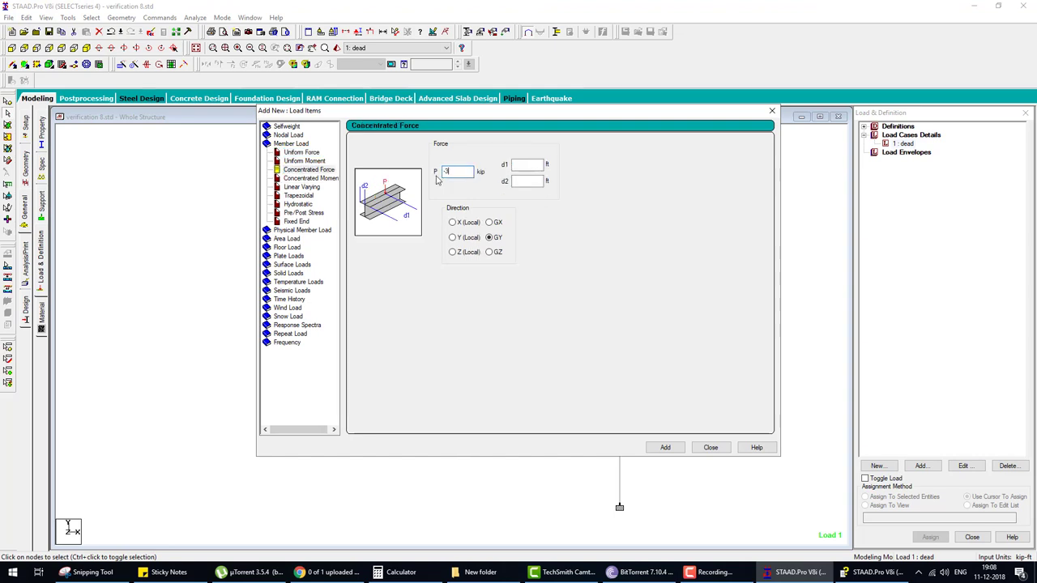
{"action": "left_click", "coordinate": [529, 164]}
{"action": "type", "text": "10"}
{"action": "left_click", "coordinate": [666, 447]}
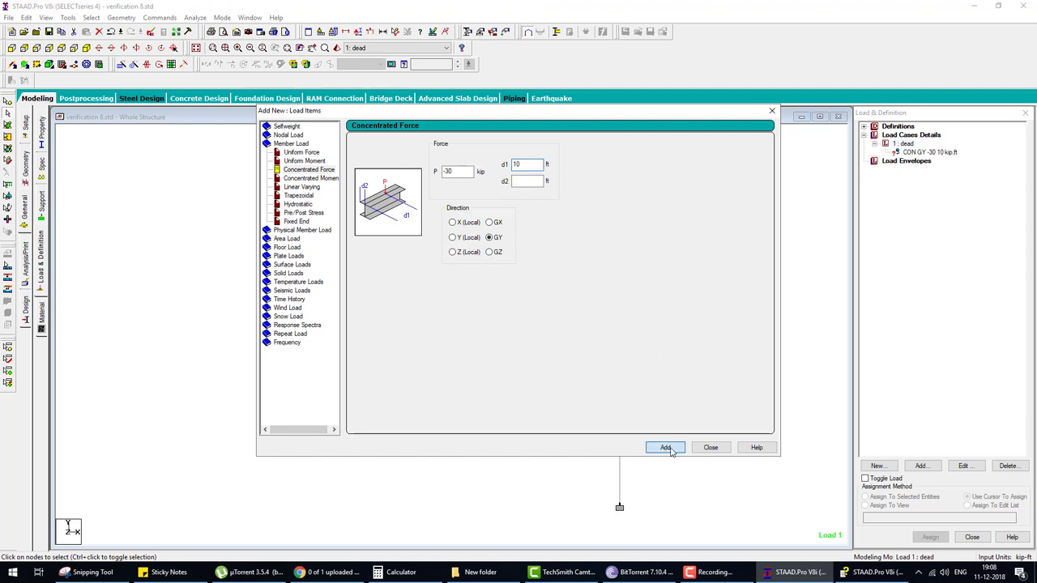
Assign the -30 kip point load to top beam 3
{"action": "left_click", "coordinate": [924, 151]}
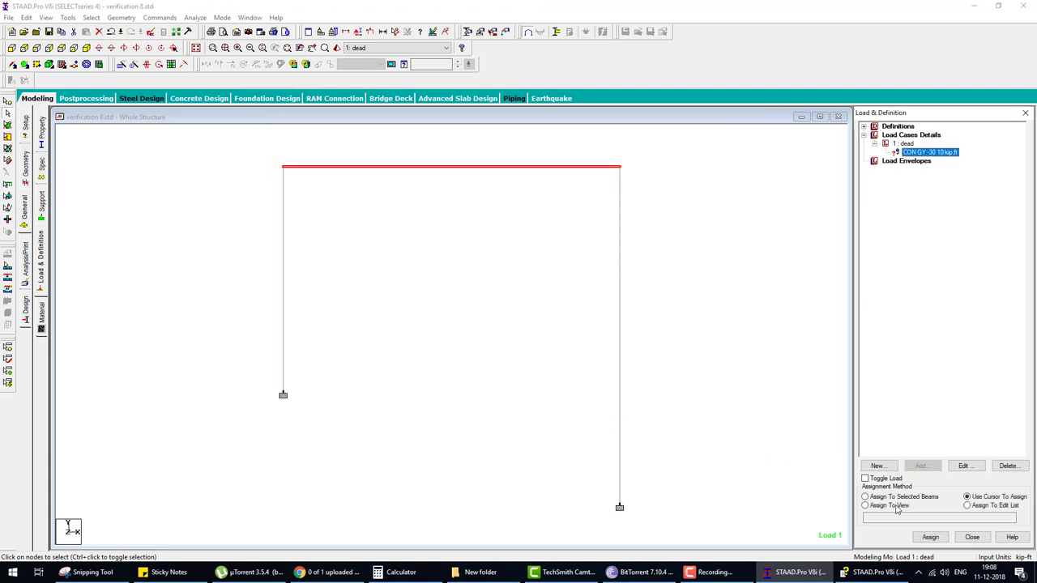
{"action": "left_click", "coordinate": [930, 538]}
{"action": "left_click", "coordinate": [966, 359]}
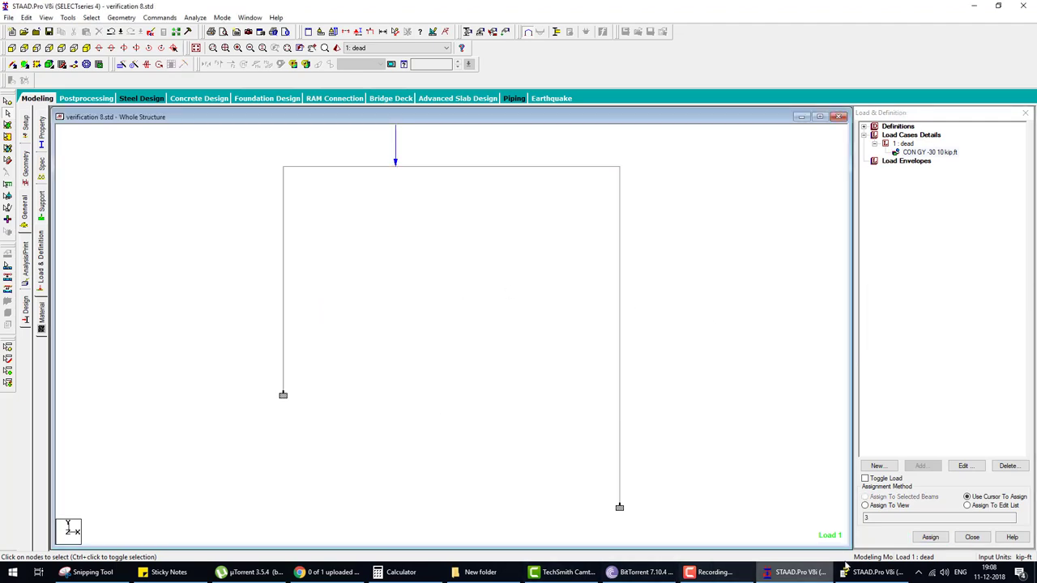
{"action": "left_click", "coordinate": [875, 572]}
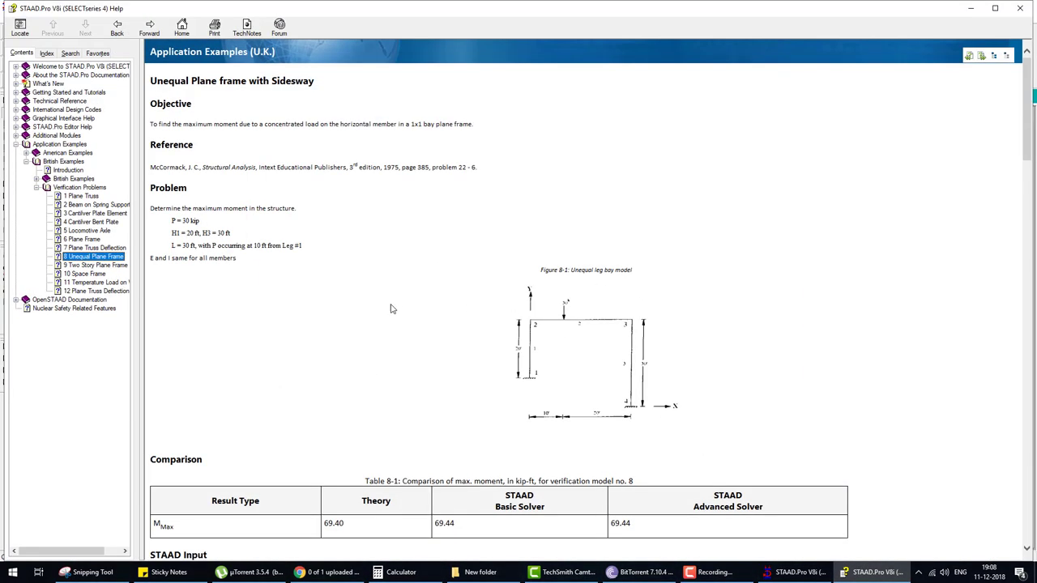
Read the help page down to its STAAD Input listing, then return to the model
{"action": "scroll", "coordinate": [391, 308], "scroll_direction": "down", "scroll_amount": 3}
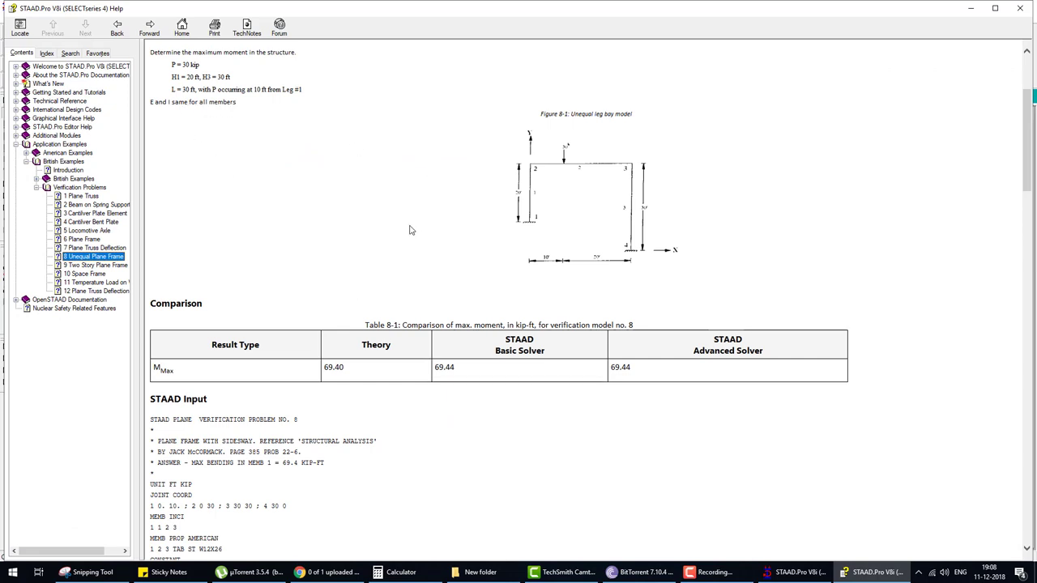
{"action": "scroll", "coordinate": [410, 230], "scroll_direction": "down", "scroll_amount": 3}
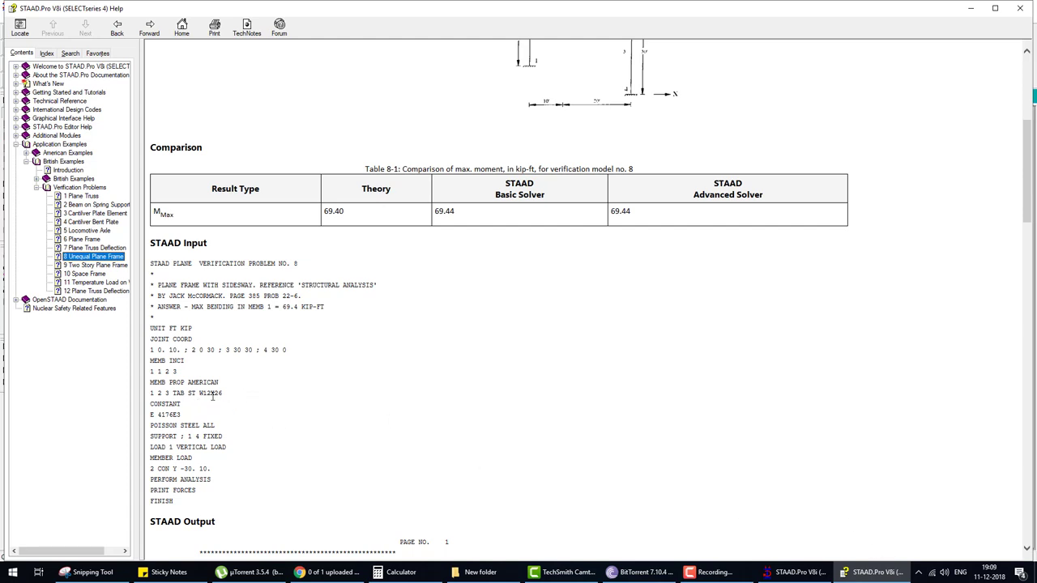
{"action": "left_click", "coordinate": [206, 402]}
{"action": "left_click", "coordinate": [790, 572]}
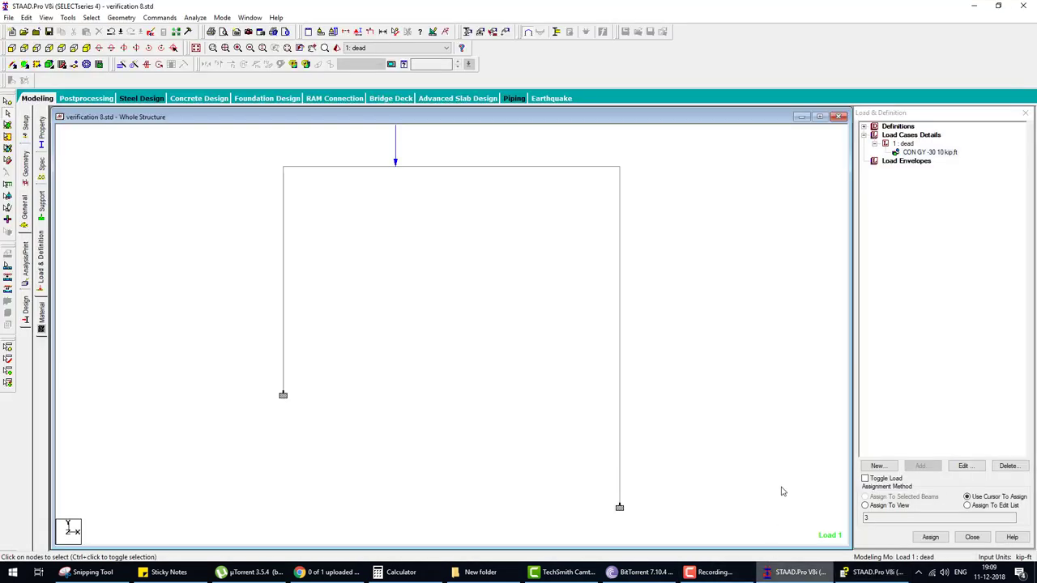
Browse the British and American steel section tables in the Section Database
{"action": "left_click", "coordinate": [42, 138]}
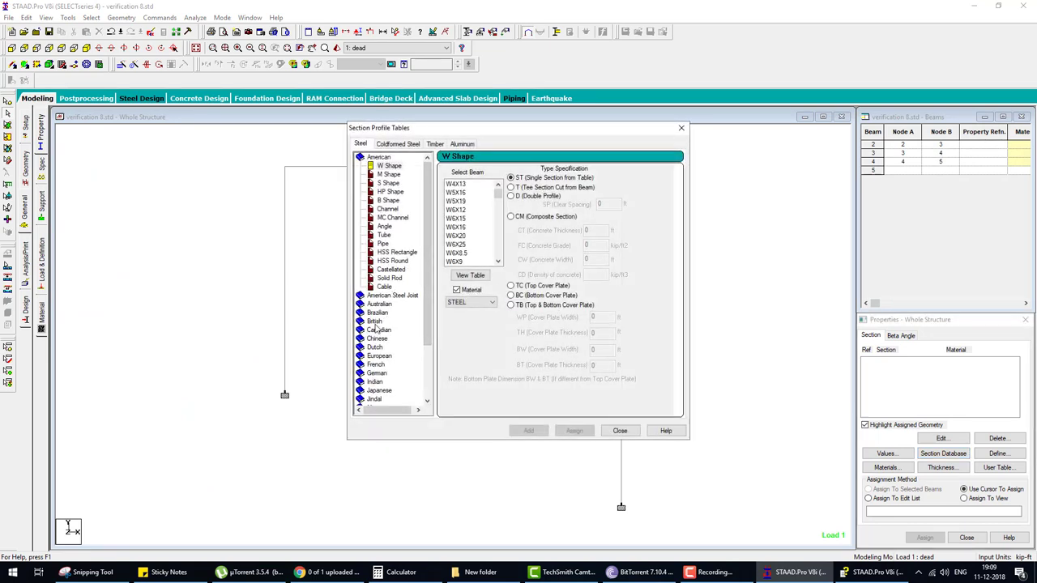
{"action": "left_click", "coordinate": [375, 323]}
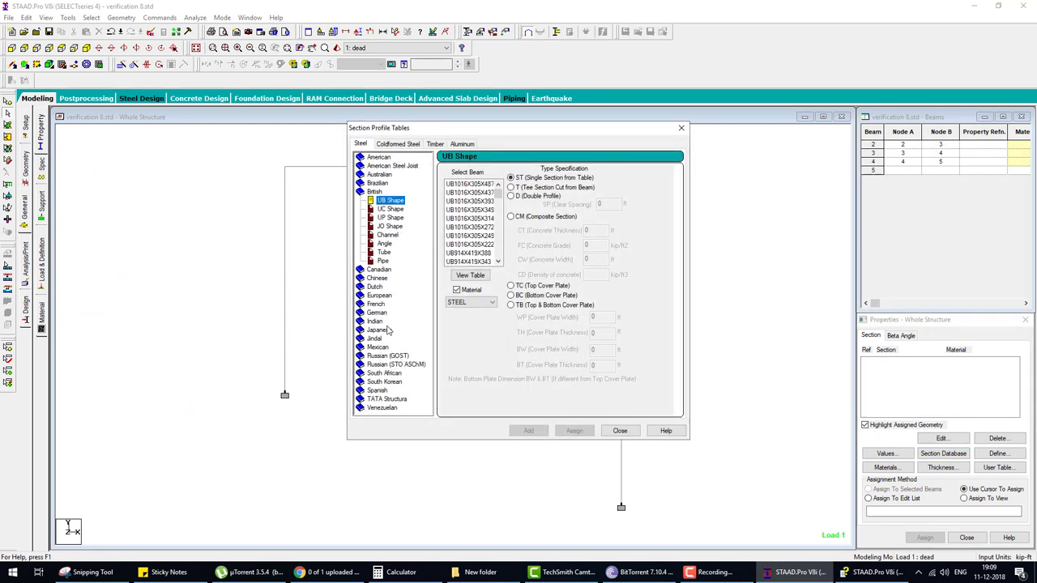
{"action": "left_click", "coordinate": [385, 252]}
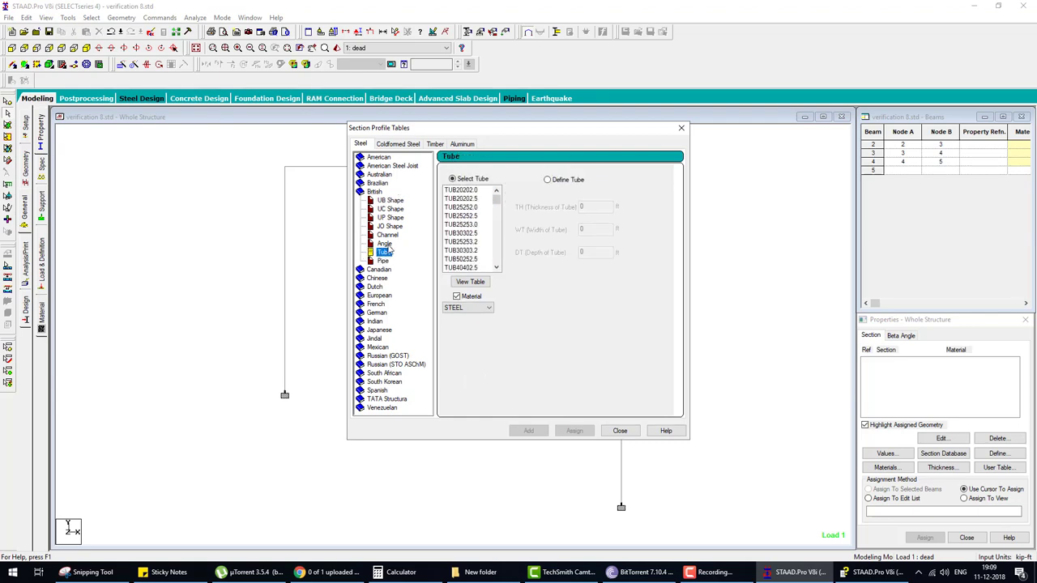
{"action": "left_click", "coordinate": [386, 243]}
{"action": "left_click", "coordinate": [389, 236]}
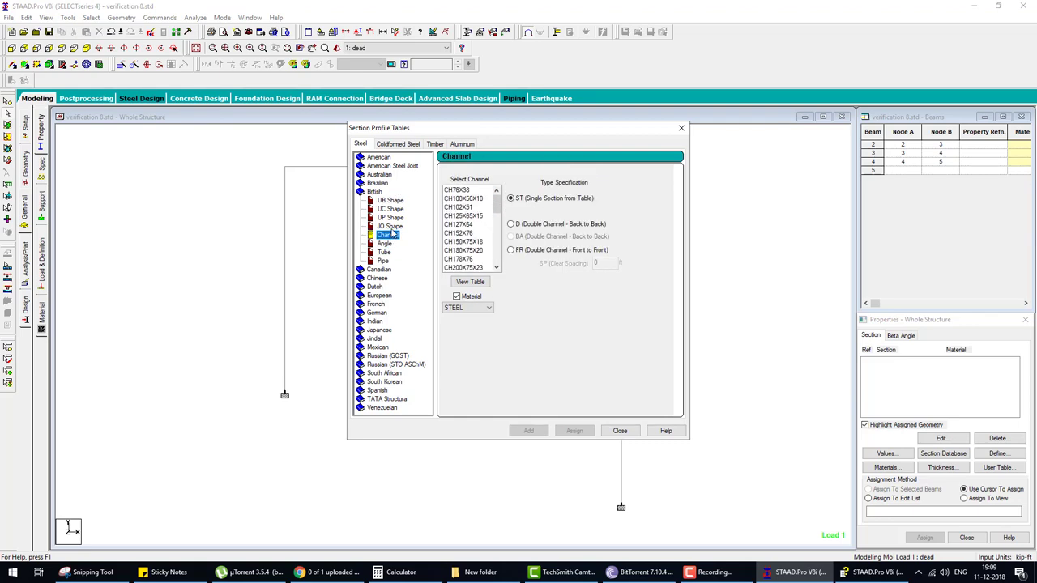
{"action": "left_click", "coordinate": [394, 227]}
{"action": "left_click", "coordinate": [395, 218]}
{"action": "left_click", "coordinate": [394, 210]}
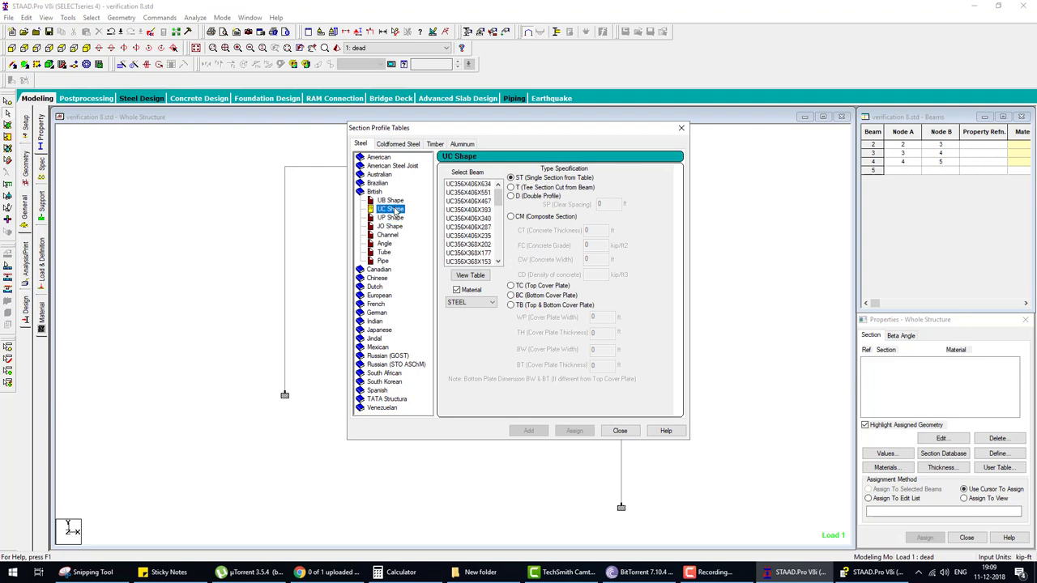
{"action": "left_click", "coordinate": [396, 201]}
{"action": "left_click", "coordinate": [379, 157]}
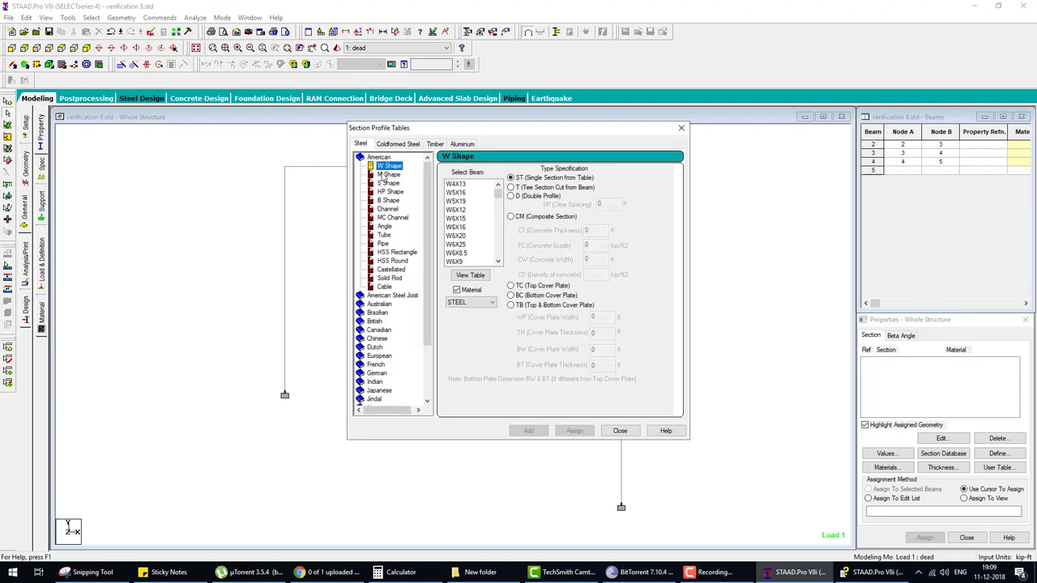
{"action": "left_click", "coordinate": [393, 175]}
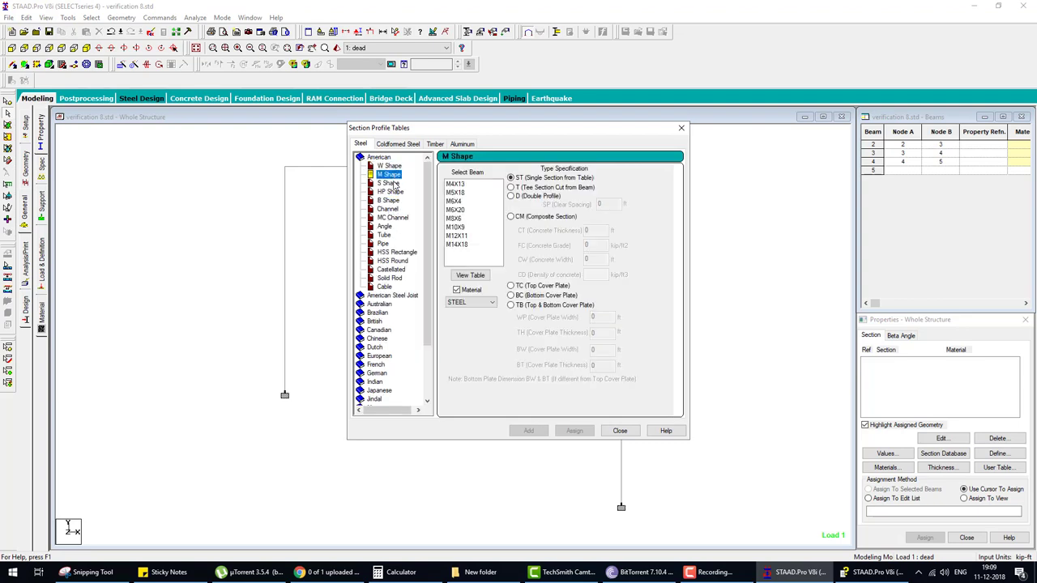
{"action": "left_click", "coordinate": [392, 184]}
{"action": "left_click", "coordinate": [393, 192]}
{"action": "left_click", "coordinate": [390, 200]}
{"action": "left_click", "coordinate": [387, 209]}
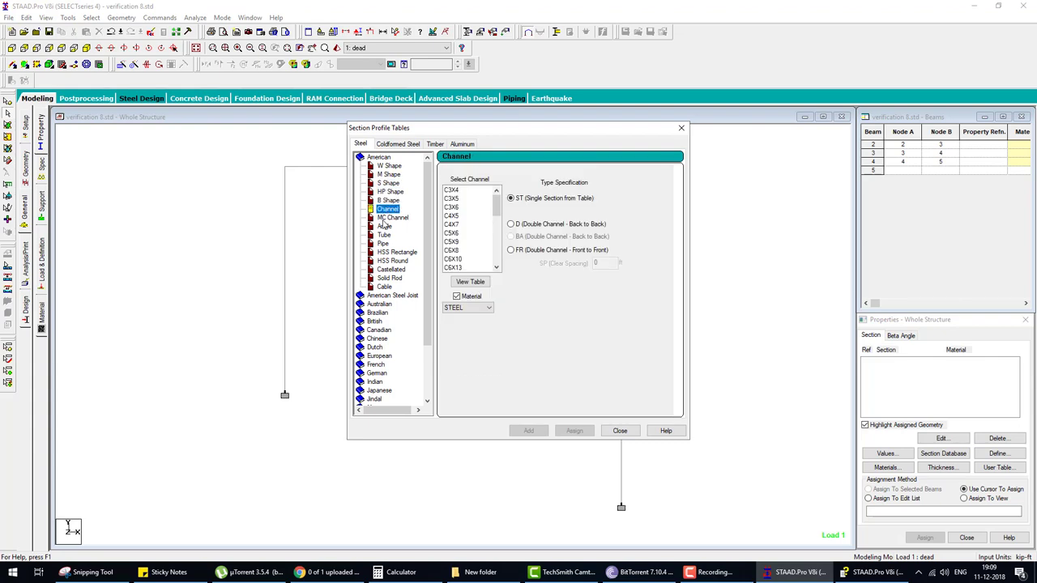
{"action": "left_click", "coordinate": [386, 218]}
{"action": "left_click", "coordinate": [384, 226]}
{"action": "left_click", "coordinate": [382, 243]}
{"action": "left_click", "coordinate": [382, 252]}
{"action": "left_click", "coordinate": [381, 261]}
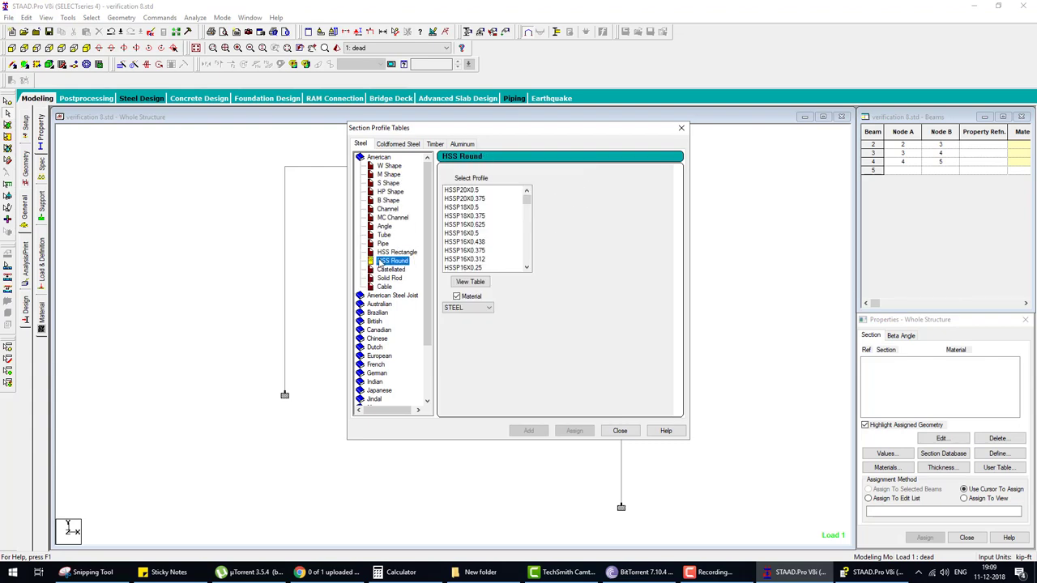
{"action": "left_click", "coordinate": [380, 271]}
{"action": "left_click", "coordinate": [383, 287]}
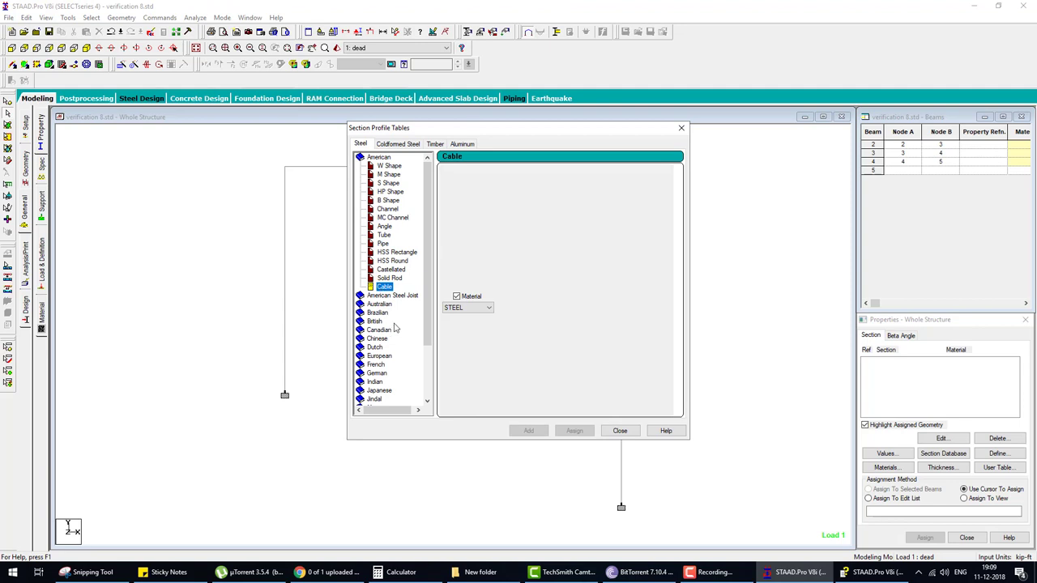
Pick the Indian W Shape profile IW350300X010 and add it as a section property
{"action": "left_click", "coordinate": [366, 383]}
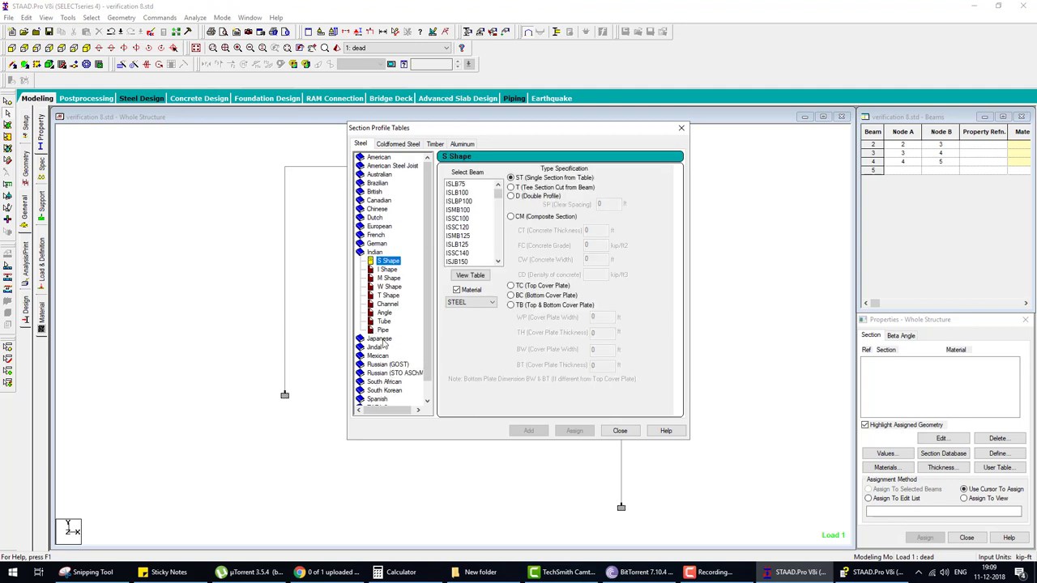
{"action": "left_click", "coordinate": [386, 287]}
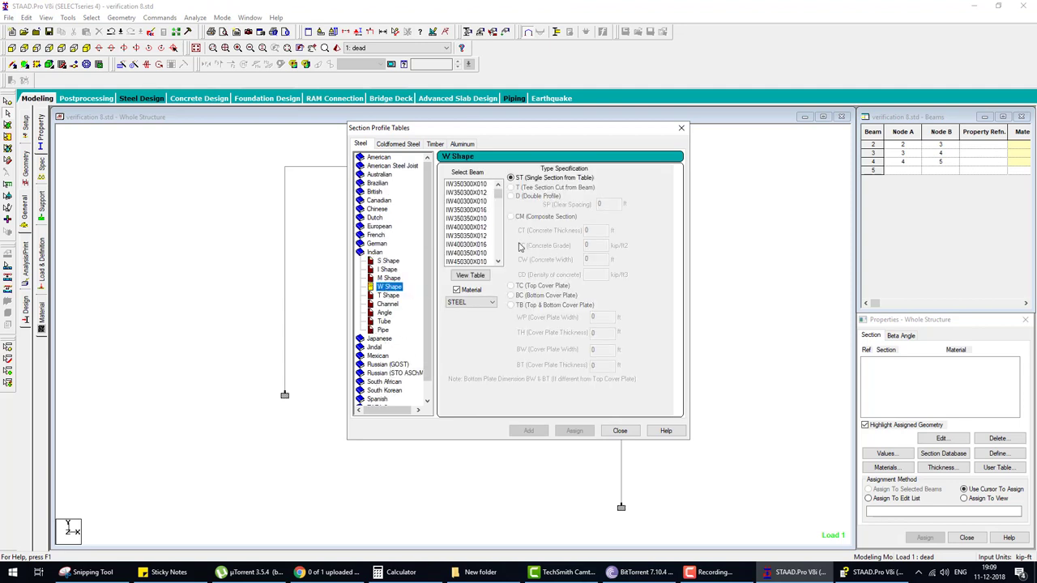
{"action": "scroll", "coordinate": [500, 240], "scroll_direction": "down", "scroll_amount": 2}
{"action": "scroll", "coordinate": [501, 239], "scroll_direction": "down", "scroll_amount": 2}
{"action": "scroll", "coordinate": [501, 240], "scroll_direction": "down", "scroll_amount": 2}
{"action": "scroll", "coordinate": [501, 240], "scroll_direction": "down", "scroll_amount": 2}
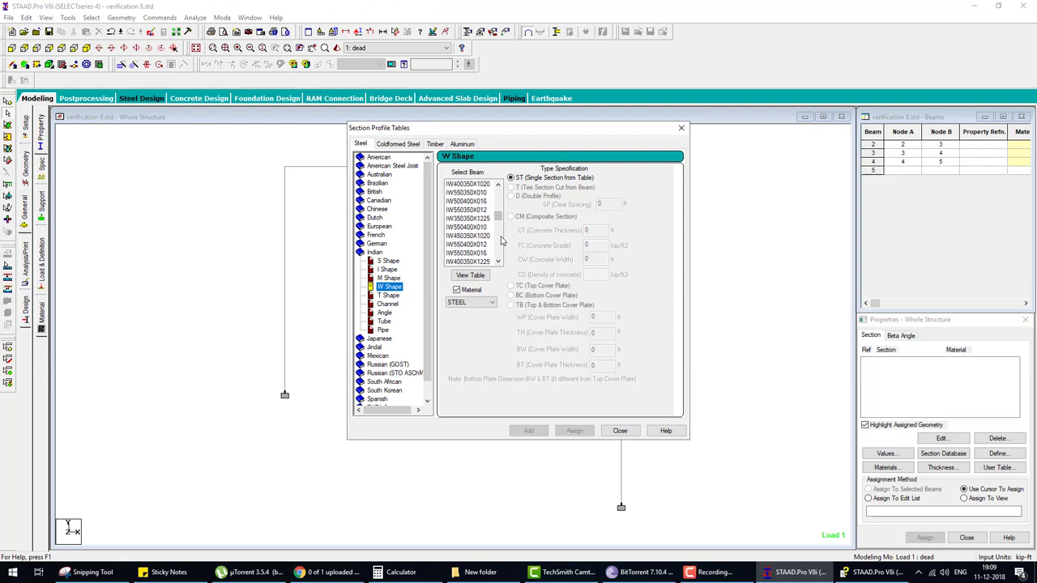
{"action": "scroll", "coordinate": [501, 240], "scroll_direction": "down", "scroll_amount": 2}
{"action": "scroll", "coordinate": [501, 240], "scroll_direction": "down", "scroll_amount": 2}
{"action": "scroll", "coordinate": [501, 239], "scroll_direction": "up", "scroll_amount": 3}
{"action": "scroll", "coordinate": [500, 240], "scroll_direction": "up", "scroll_amount": 3}
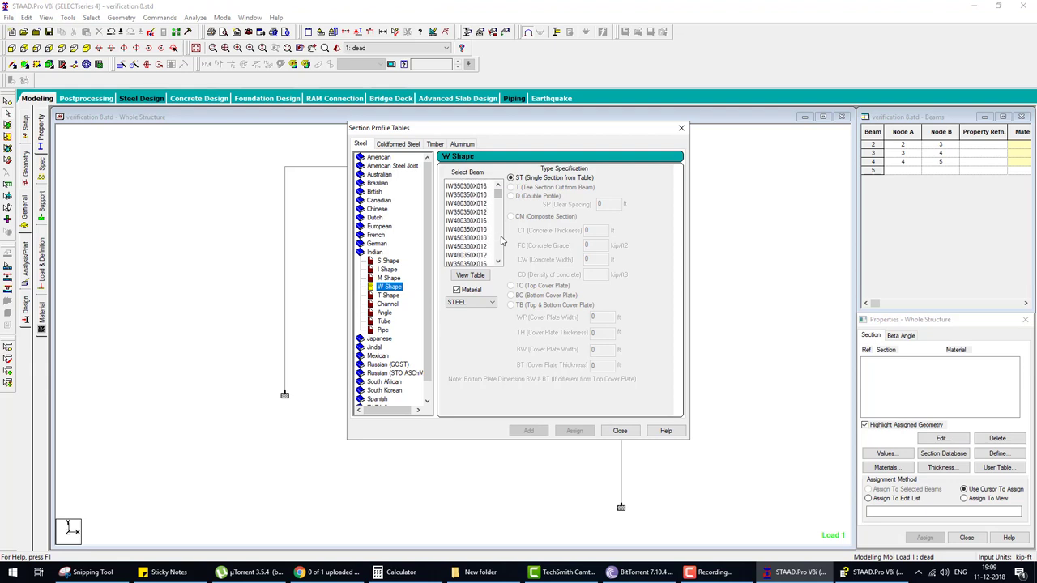
{"action": "scroll", "coordinate": [501, 239], "scroll_direction": "up", "scroll_amount": 3}
{"action": "left_click", "coordinate": [478, 185]}
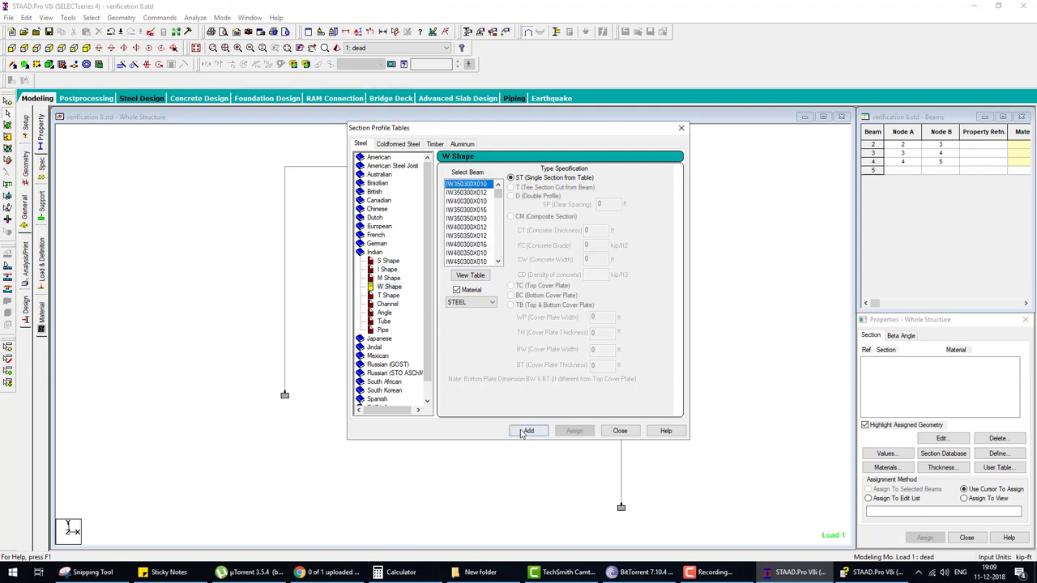
{"action": "left_click", "coordinate": [523, 431]}
Assign the IW350300X010 section to all three visible frame members
{"action": "left_click", "coordinate": [620, 430]}
{"action": "left_click", "coordinate": [963, 498]}
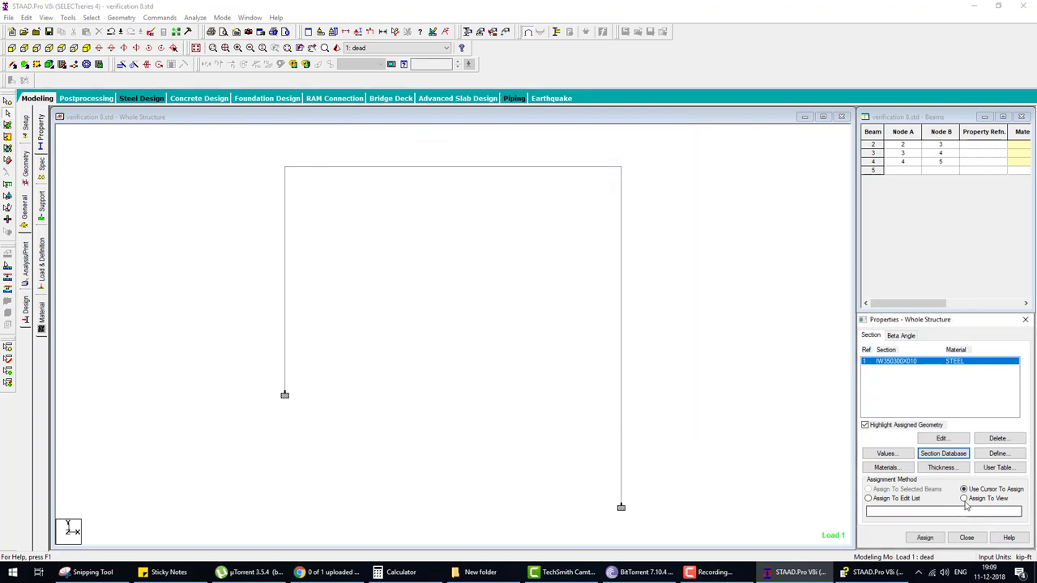
{"action": "left_click", "coordinate": [924, 538]}
{"action": "left_click", "coordinate": [944, 460]}
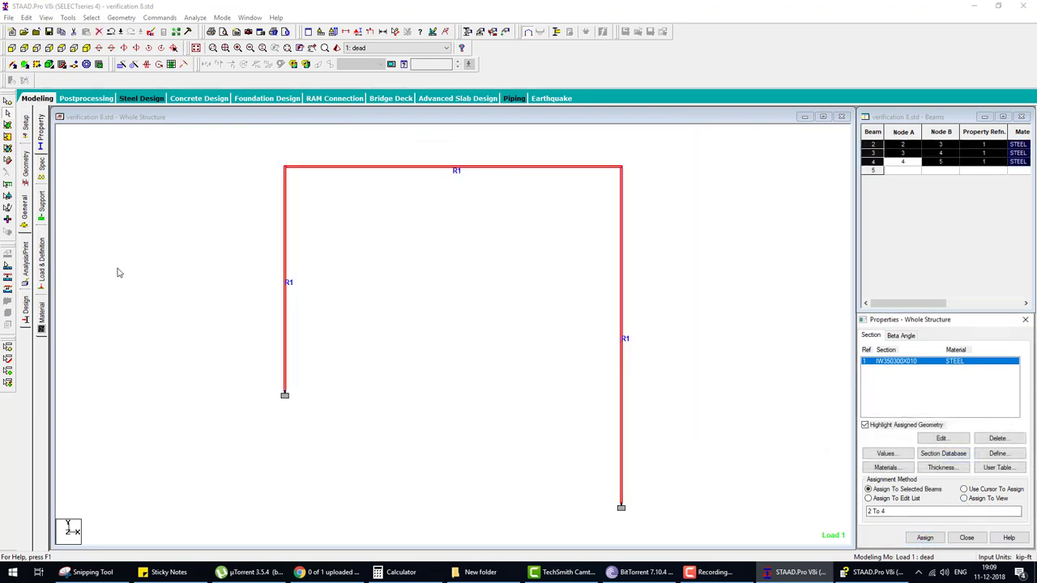
{"action": "left_click", "coordinate": [41, 259]}
Add a PERFORM ANALYSIS command with PRINT ALL to the model
{"action": "left_click", "coordinate": [26, 259]}
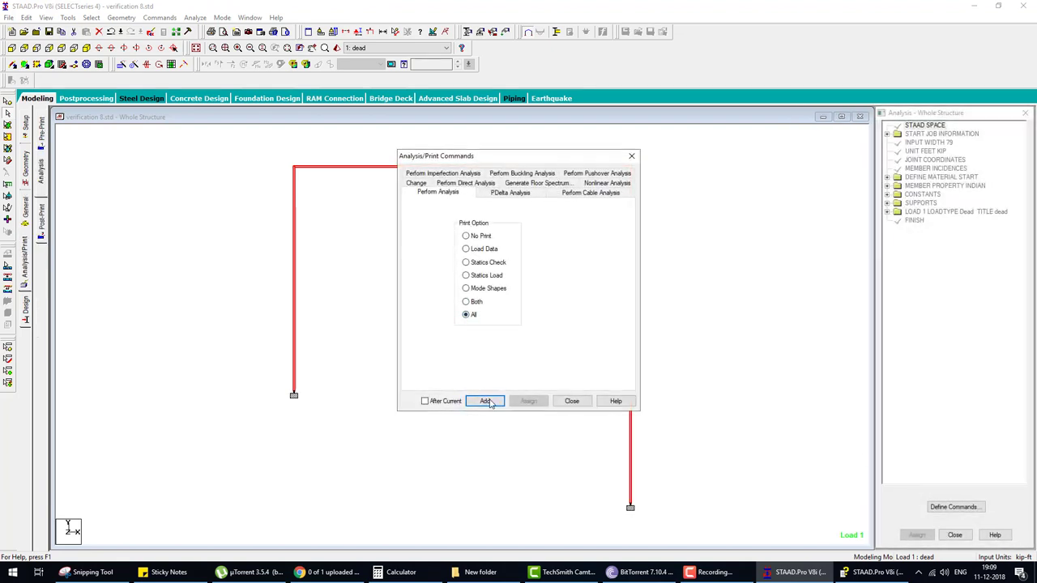
{"action": "left_click", "coordinate": [489, 402]}
{"action": "left_click", "coordinate": [571, 401]}
Save and run the analysis, then continue into post-processing mode
{"action": "left_click", "coordinate": [195, 17]}
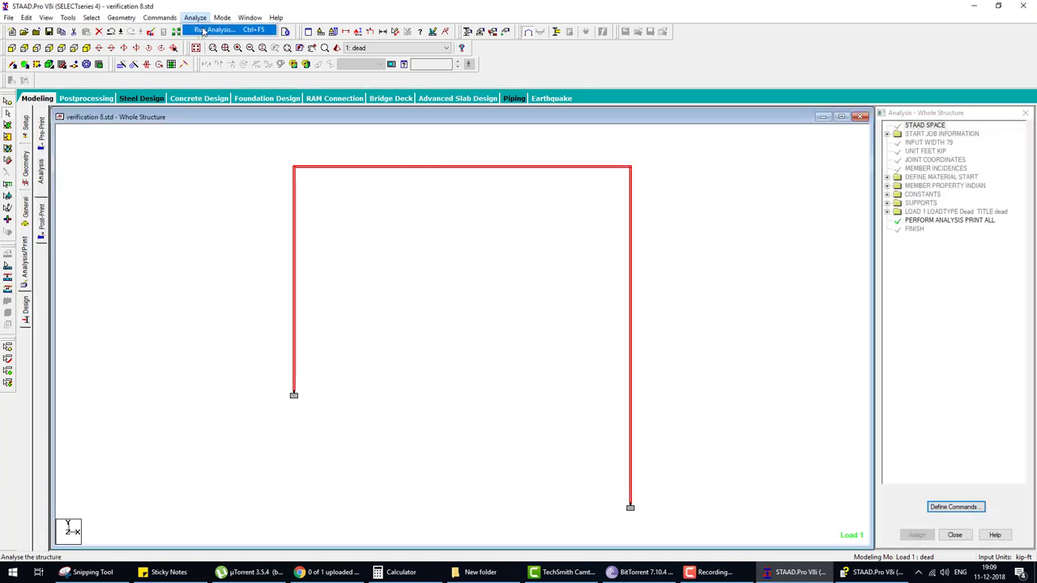
{"action": "left_click", "coordinate": [204, 30]}
{"action": "left_click", "coordinate": [452, 301]}
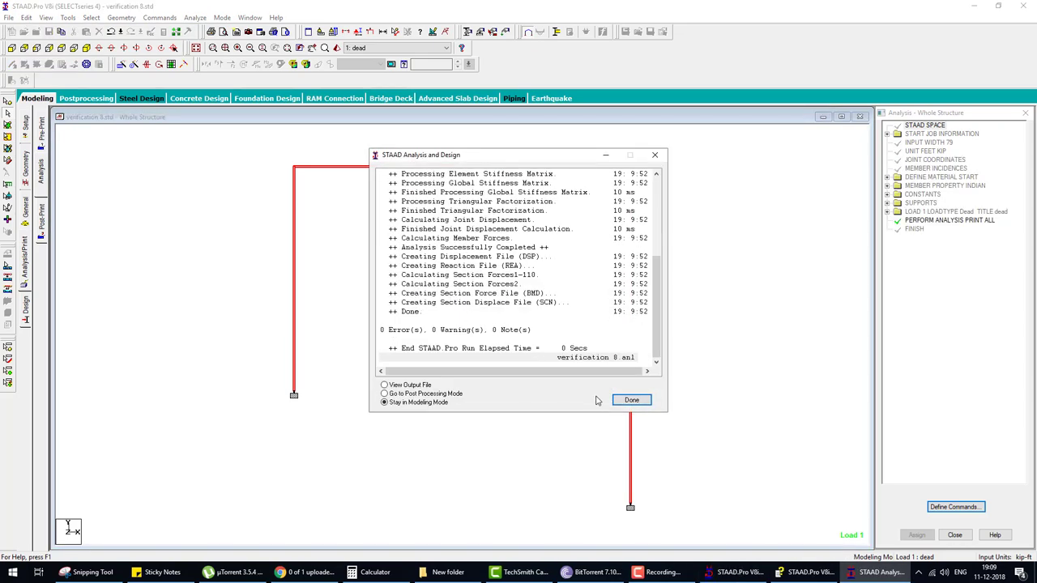
{"action": "left_click", "coordinate": [631, 401]}
Accept the dead load case for results and show the bending Z moment diagram
{"action": "left_click", "coordinate": [86, 98]}
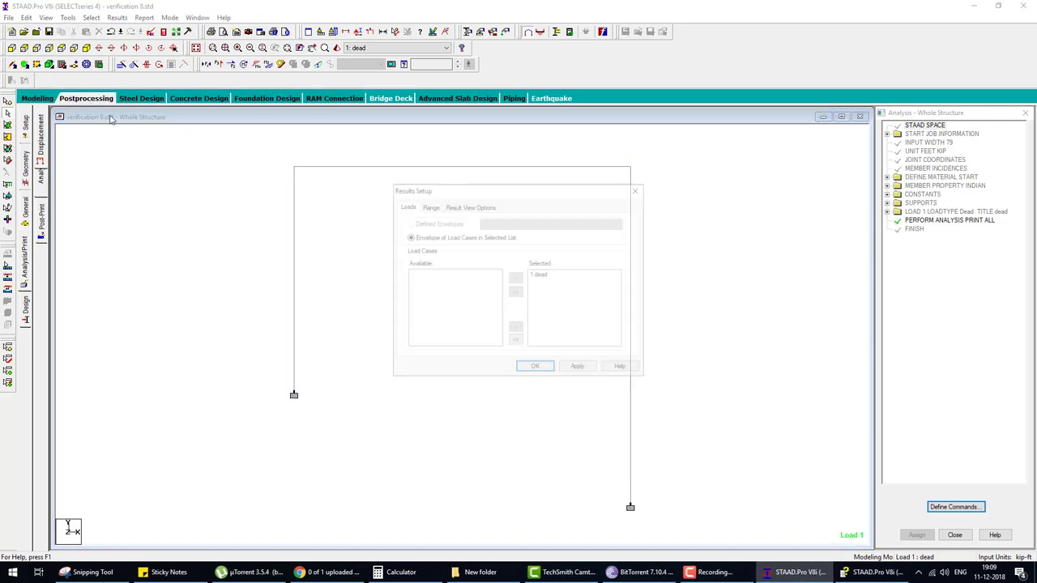
{"action": "left_click", "coordinate": [531, 366]}
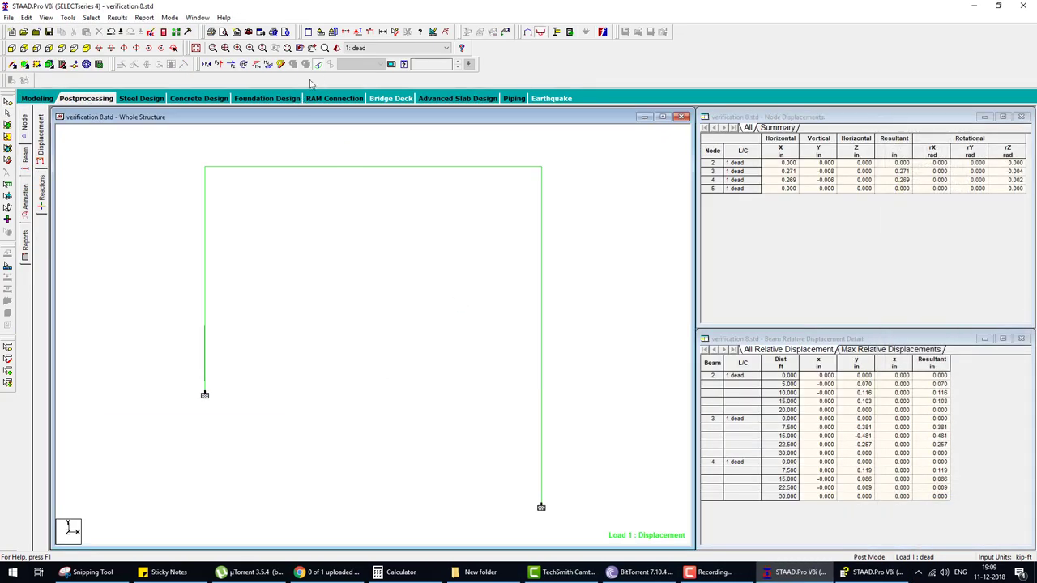
{"action": "left_click", "coordinate": [269, 64]}
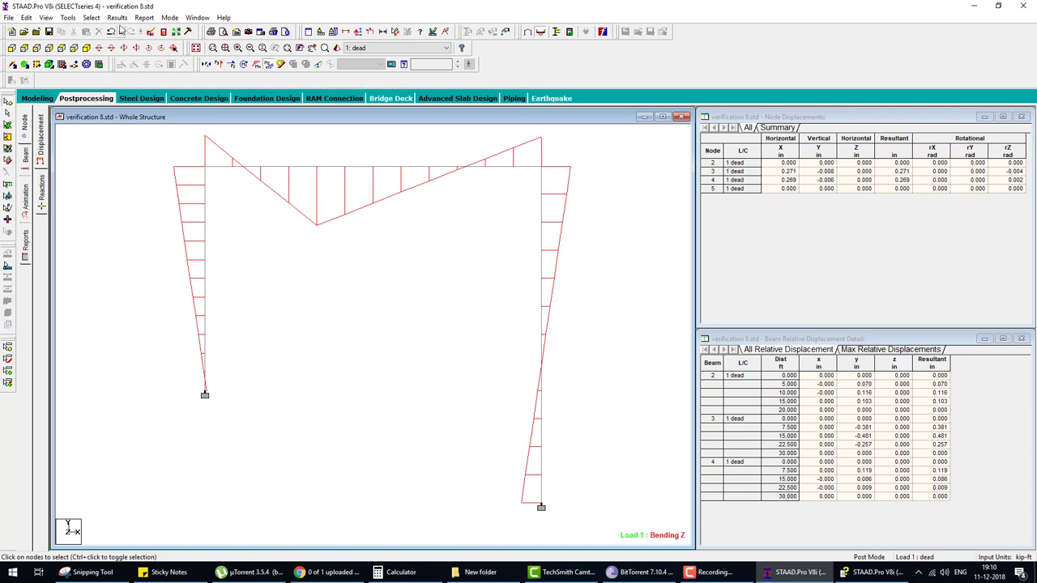
Annotate the beam results with bending moments at ends, maximum and mid-point
{"action": "left_click", "coordinate": [118, 17]}
{"action": "left_click", "coordinate": [202, 195]}
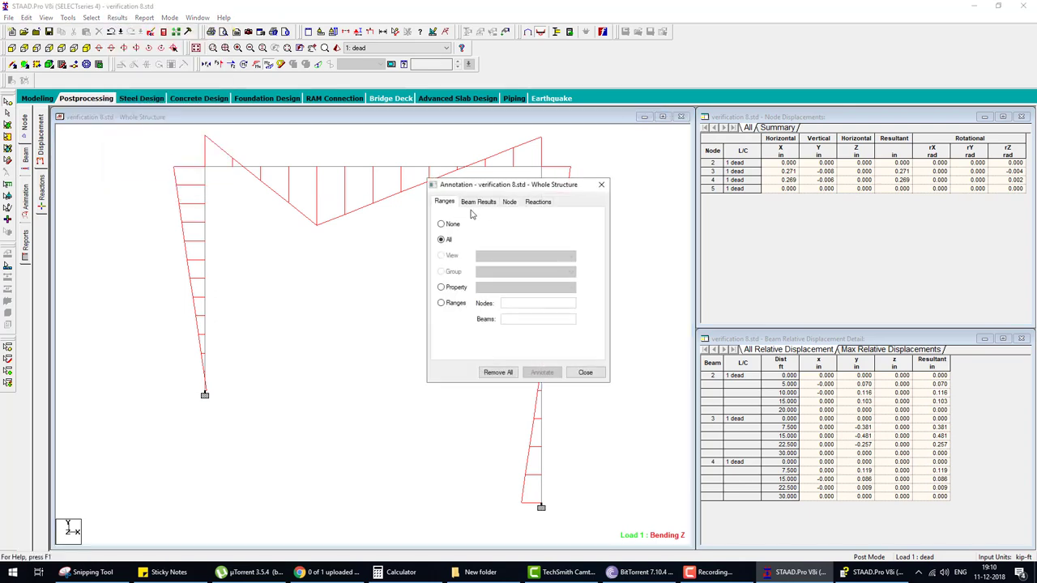
{"action": "left_click", "coordinate": [479, 202]}
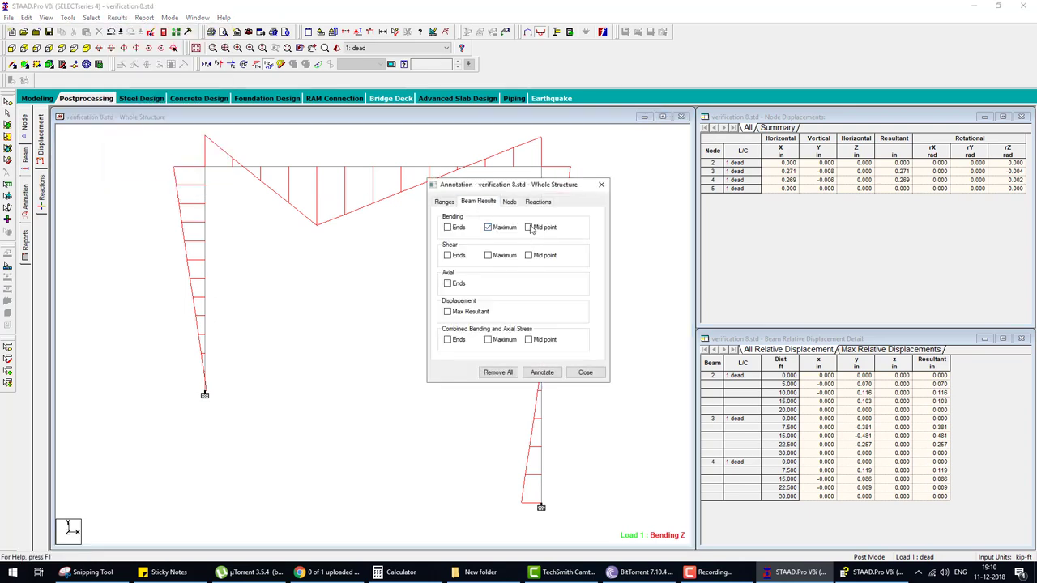
{"action": "left_click", "coordinate": [542, 371]}
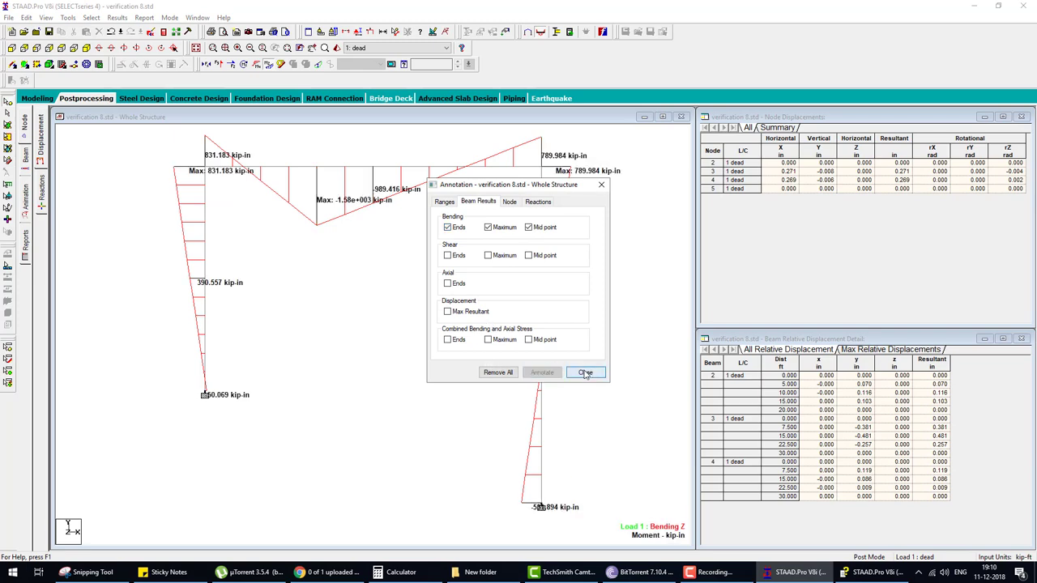
{"action": "left_click", "coordinate": [585, 372]}
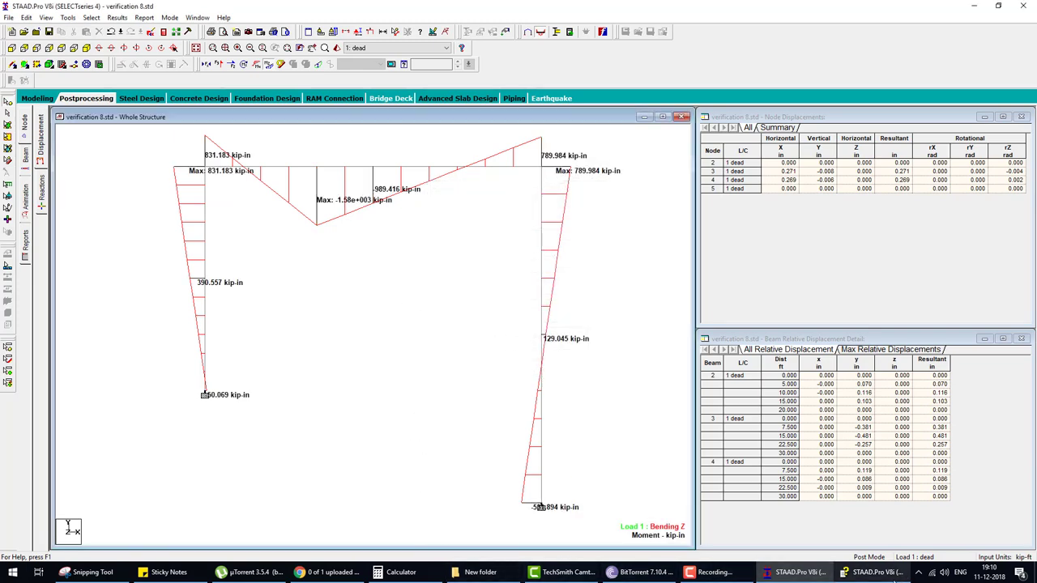
Compare the moment diagram with the verification problem 8 help page
{"action": "left_click", "coordinate": [875, 572]}
{"action": "key", "text": "alt+Tab"}
{"action": "left_click", "coordinate": [892, 575]}
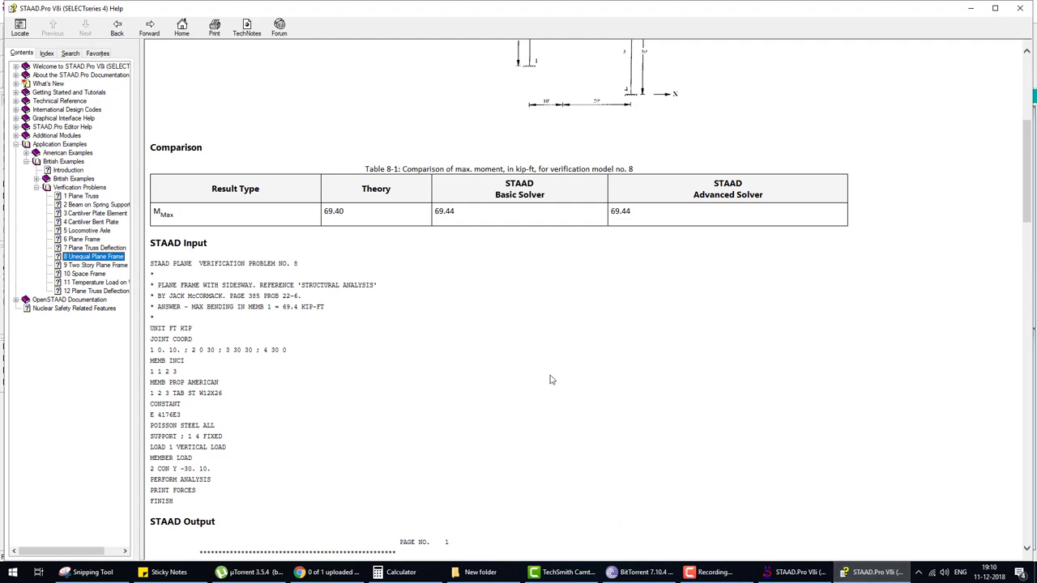
Scroll to the problem 8 comparison table, then return to the annotated STAAD.Pro moment diagram
{"action": "scroll", "coordinate": [587, 380], "scroll_direction": "up", "scroll_amount": 4}
{"action": "scroll", "coordinate": [587, 380], "scroll_direction": "down", "scroll_amount": 2}
{"action": "left_click", "coordinate": [843, 572]}
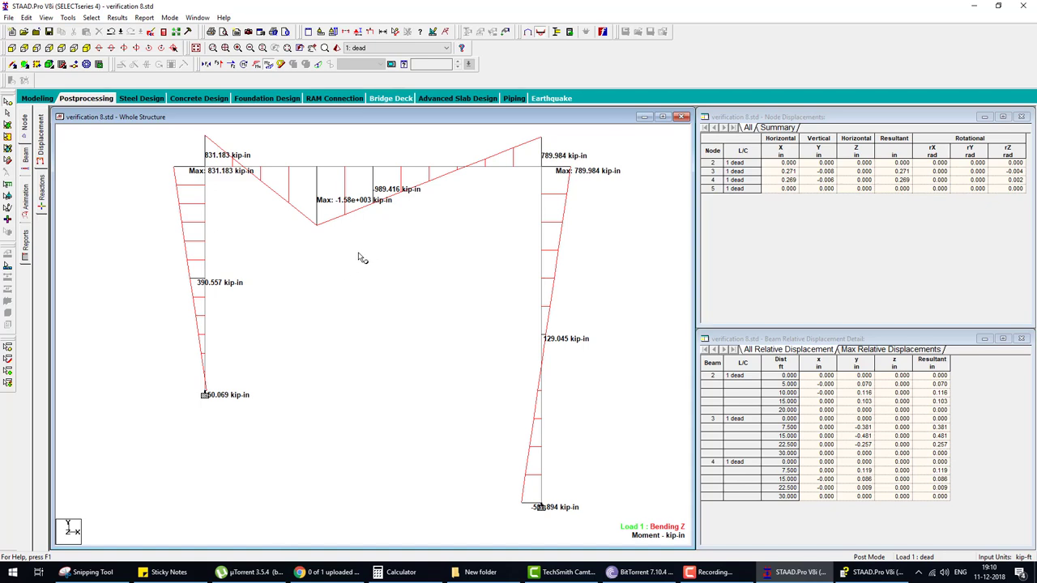
View the shear and bending values along the top beam 3
{"action": "left_click", "coordinate": [118, 17]}
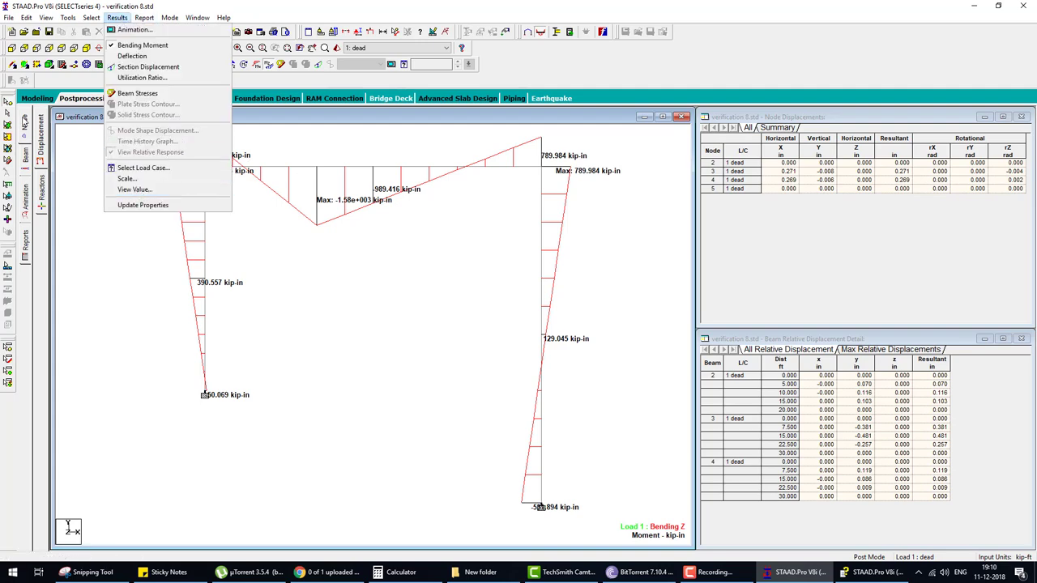
{"action": "left_click", "coordinate": [7, 100]}
{"action": "left_click", "coordinate": [274, 169]}
{"action": "double_click", "coordinate": [274, 169]}
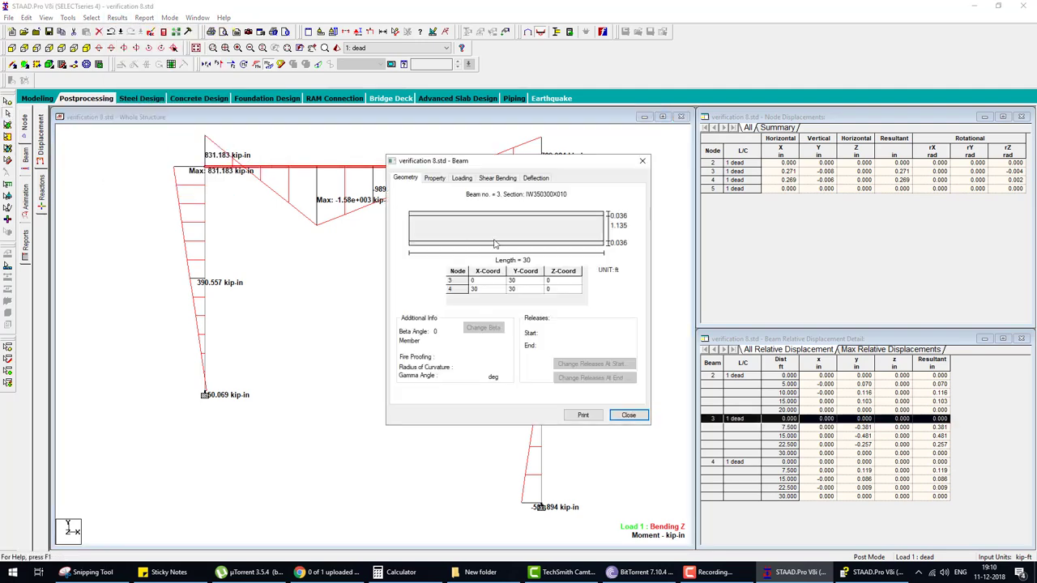
{"action": "left_click", "coordinate": [507, 179]}
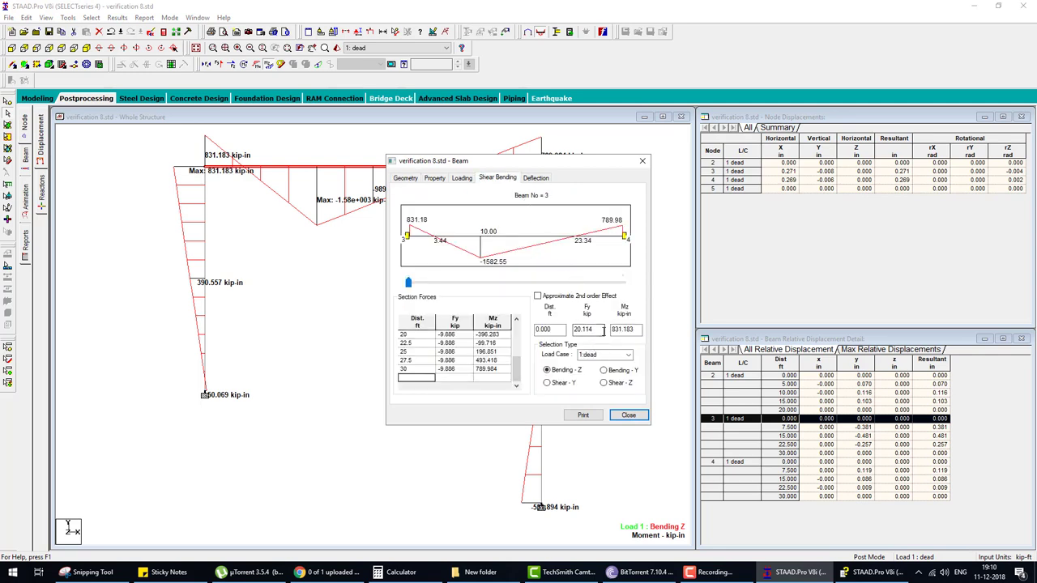
{"action": "left_click", "coordinate": [628, 414]}
{"action": "left_click", "coordinate": [628, 414]}
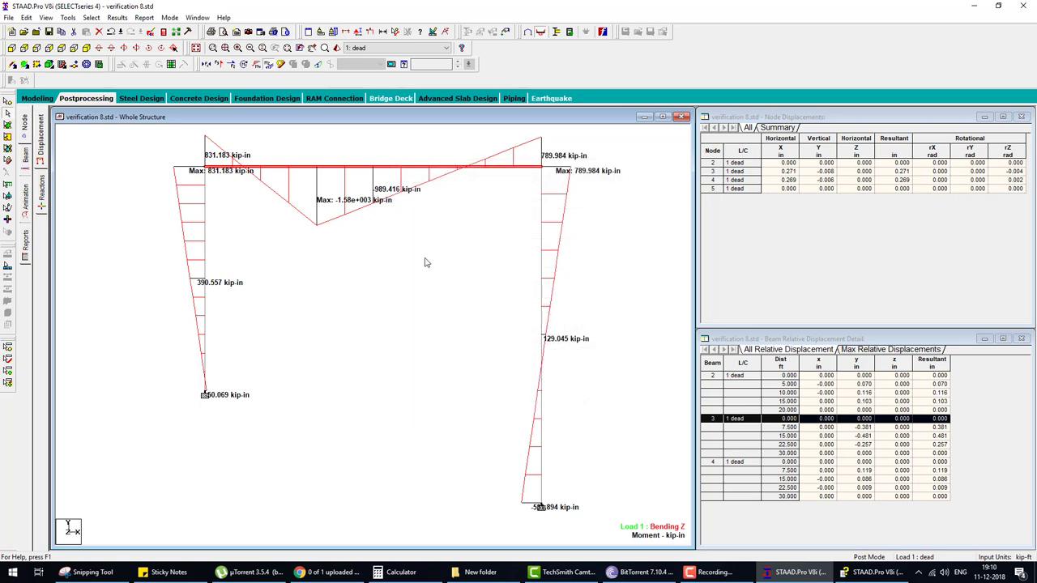
Check the node dimension and input unit settings, closing both without changes
{"action": "left_click", "coordinate": [381, 37]}
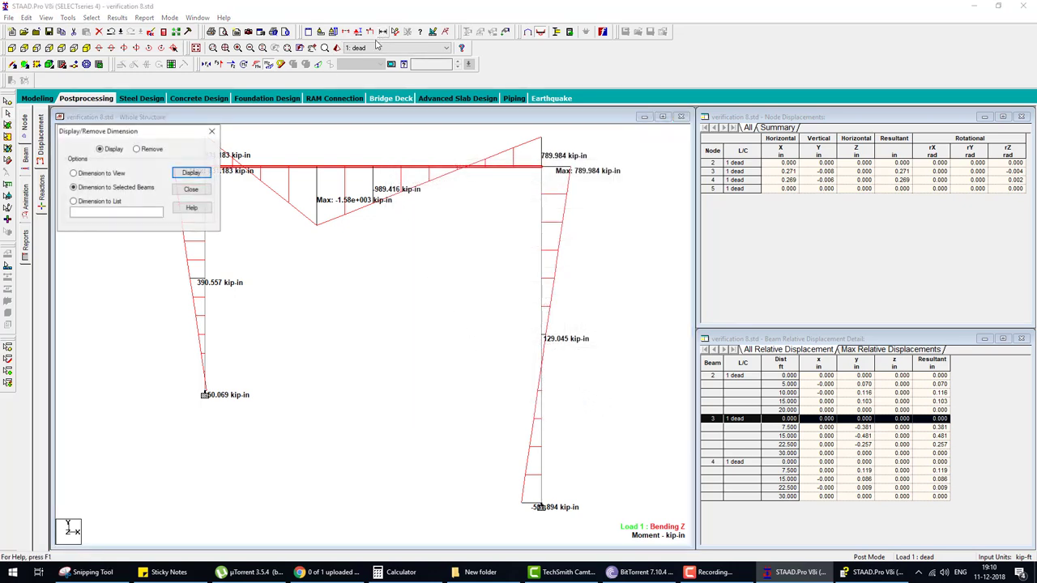
{"action": "left_click", "coordinate": [192, 175]}
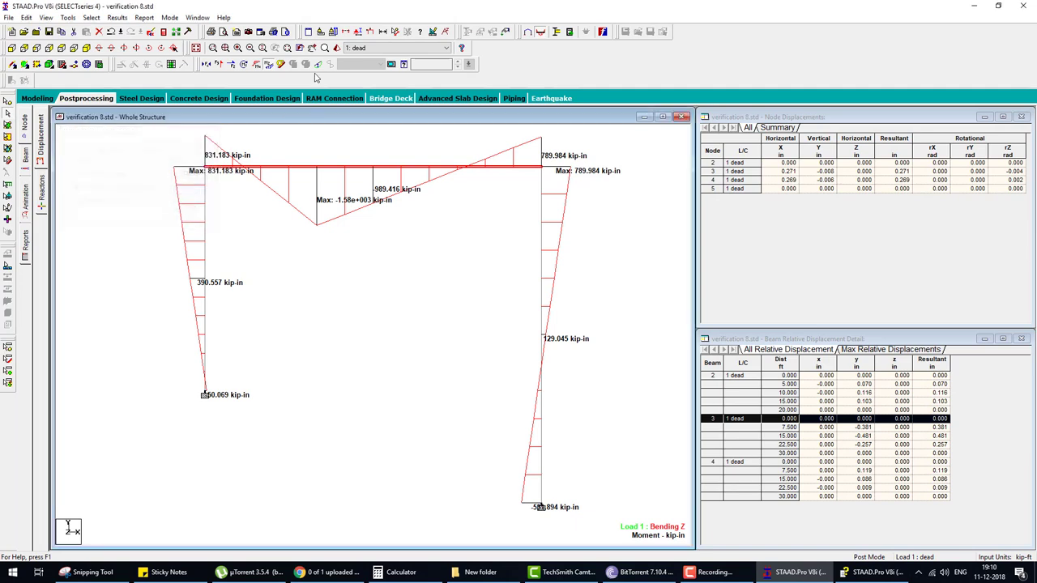
{"action": "left_click", "coordinate": [321, 32]}
{"action": "left_click", "coordinate": [545, 326]}
{"action": "left_click", "coordinate": [91, 17]}
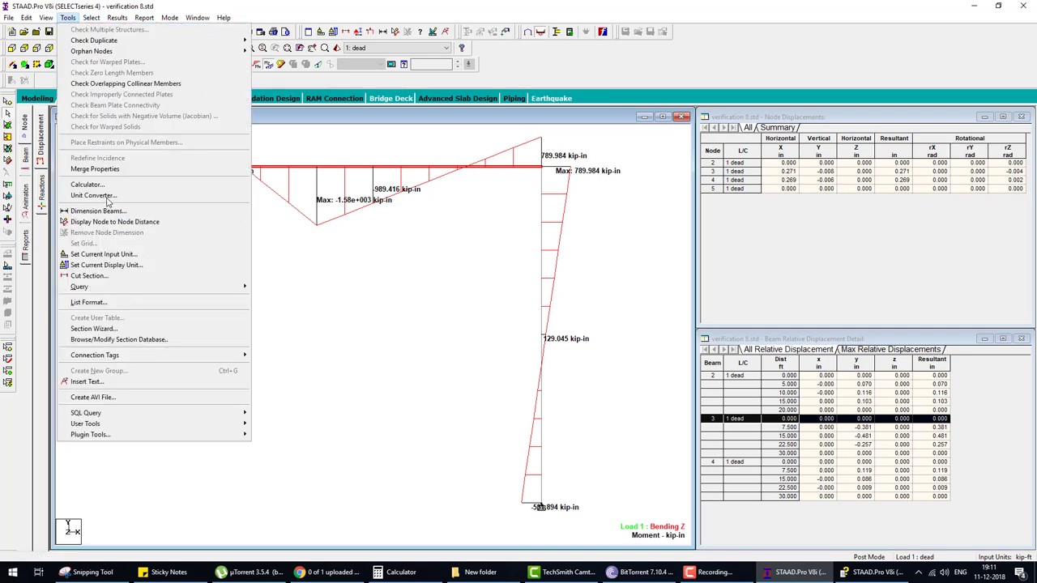
Set the Unit Converter's Moment tab to convert Feet/Kip input into Inch/Kip output
{"action": "left_click", "coordinate": [113, 195]}
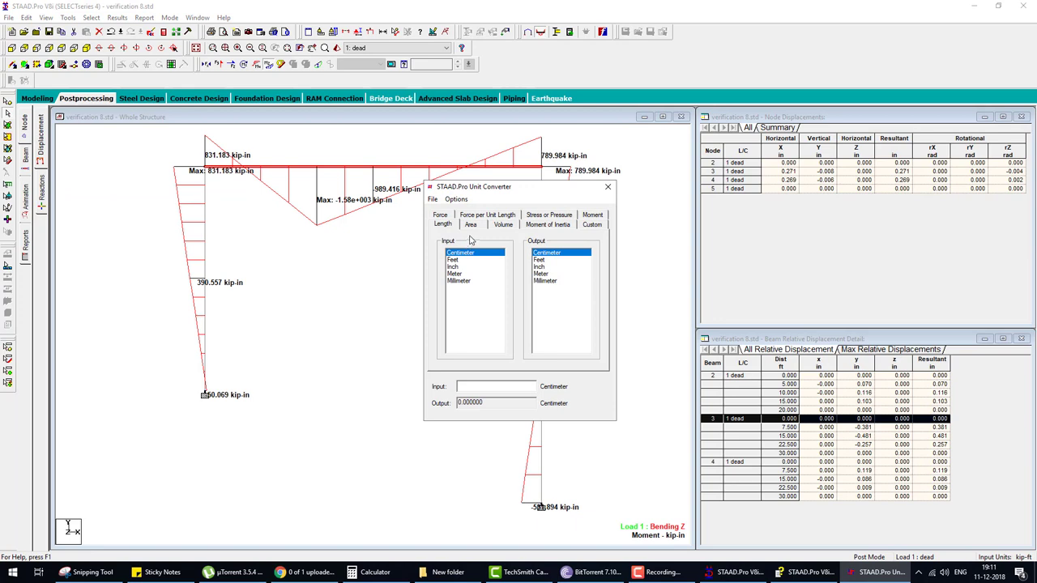
{"action": "left_click", "coordinate": [593, 216]}
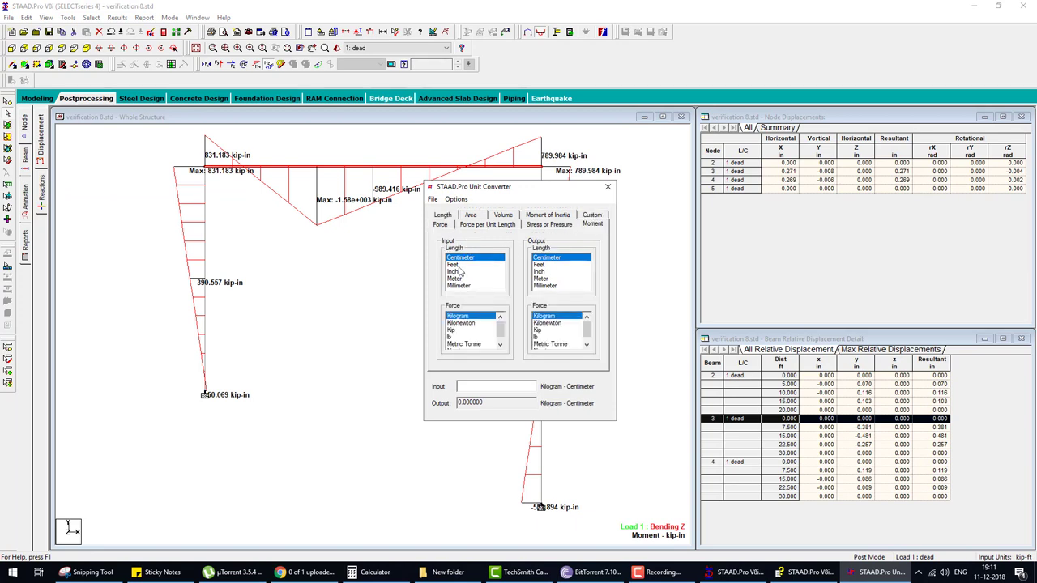
{"action": "left_click", "coordinate": [455, 271]}
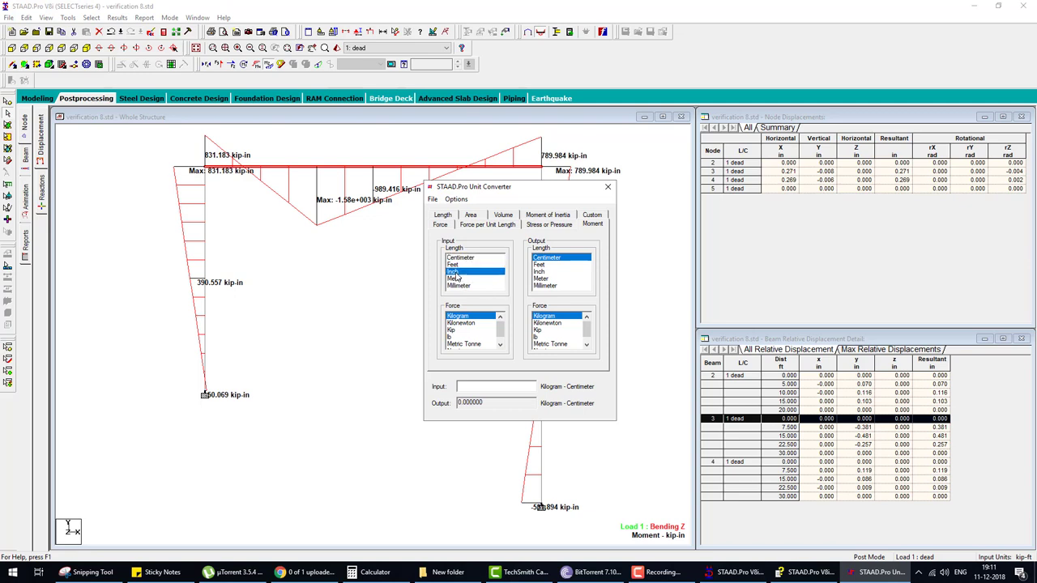
{"action": "left_click", "coordinate": [455, 331]}
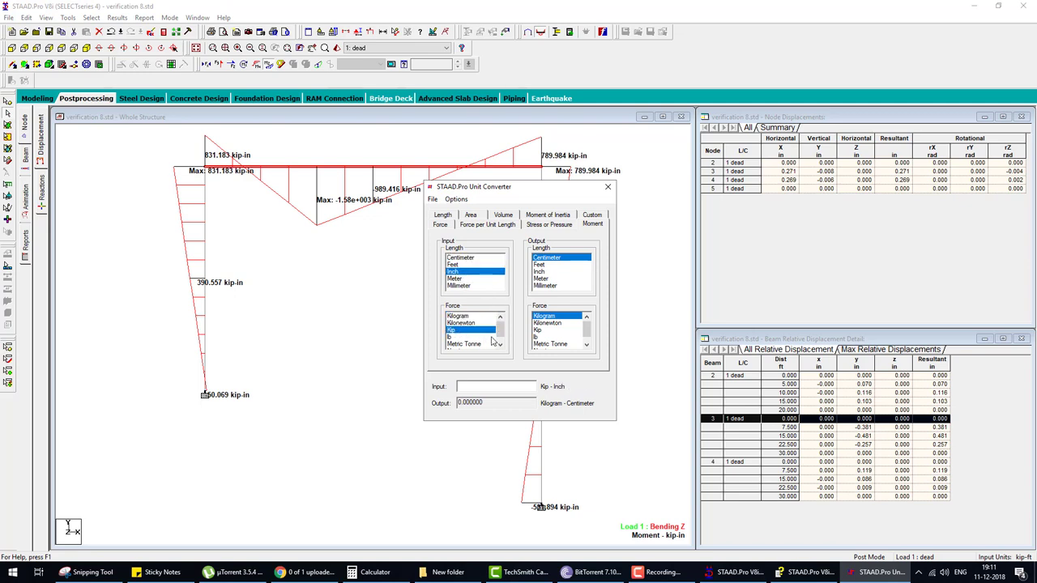
{"action": "left_click", "coordinate": [539, 265]}
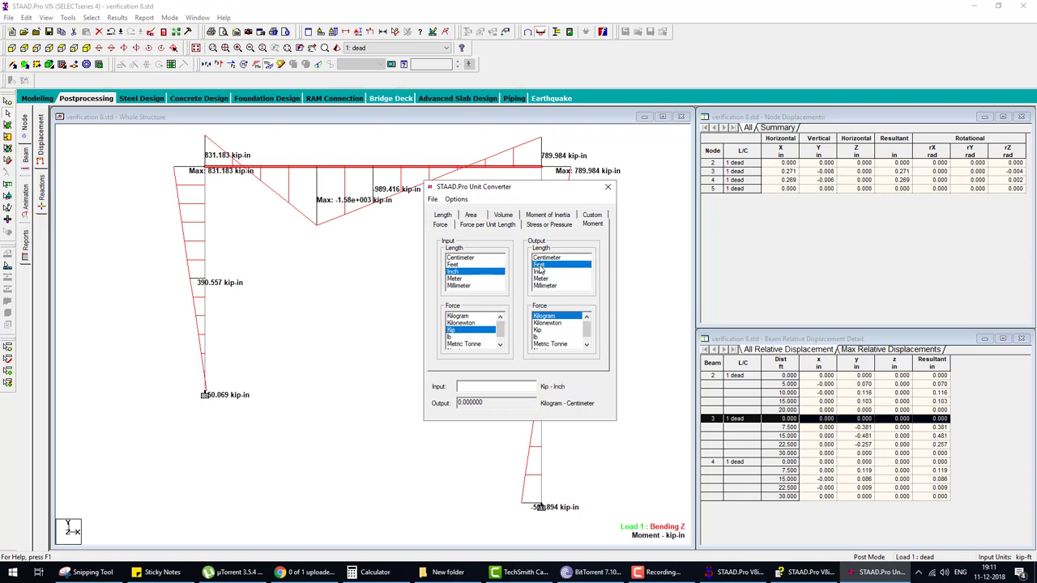
{"action": "left_click", "coordinate": [537, 331]}
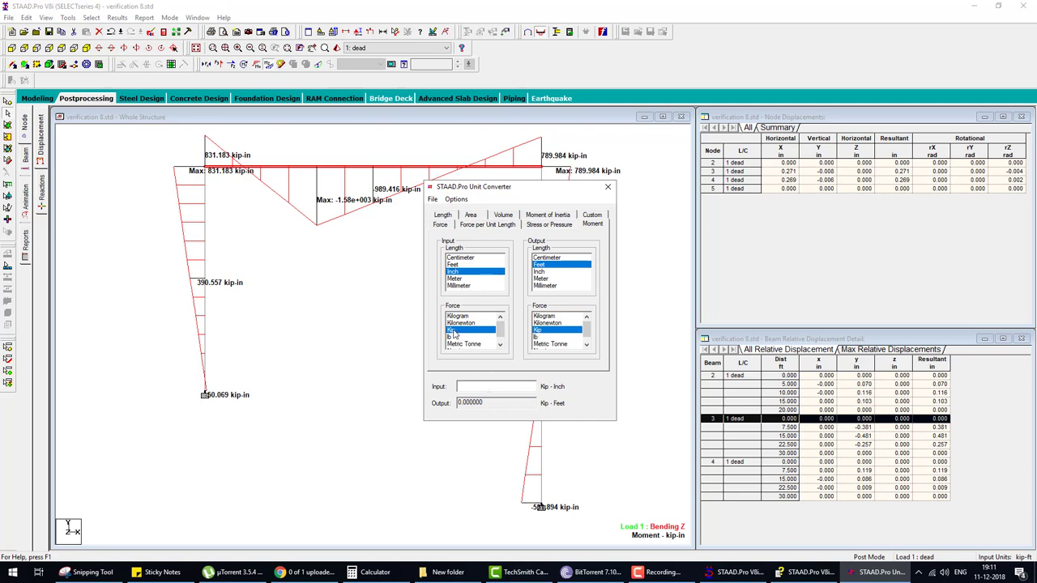
{"action": "left_click", "coordinate": [456, 265]}
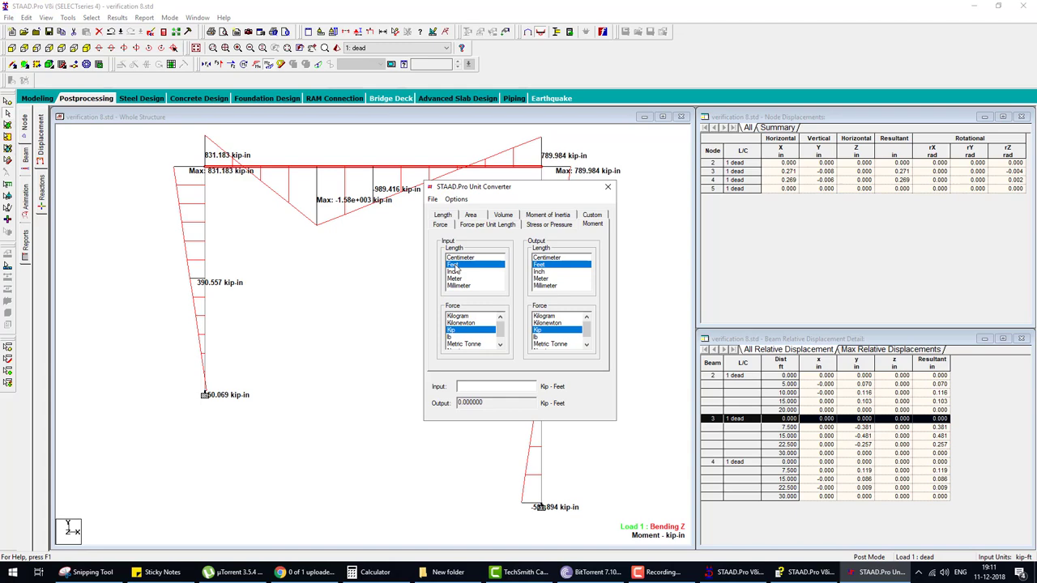
{"action": "left_click", "coordinate": [541, 272]}
{"action": "mouse_move", "coordinate": [802, 572]}
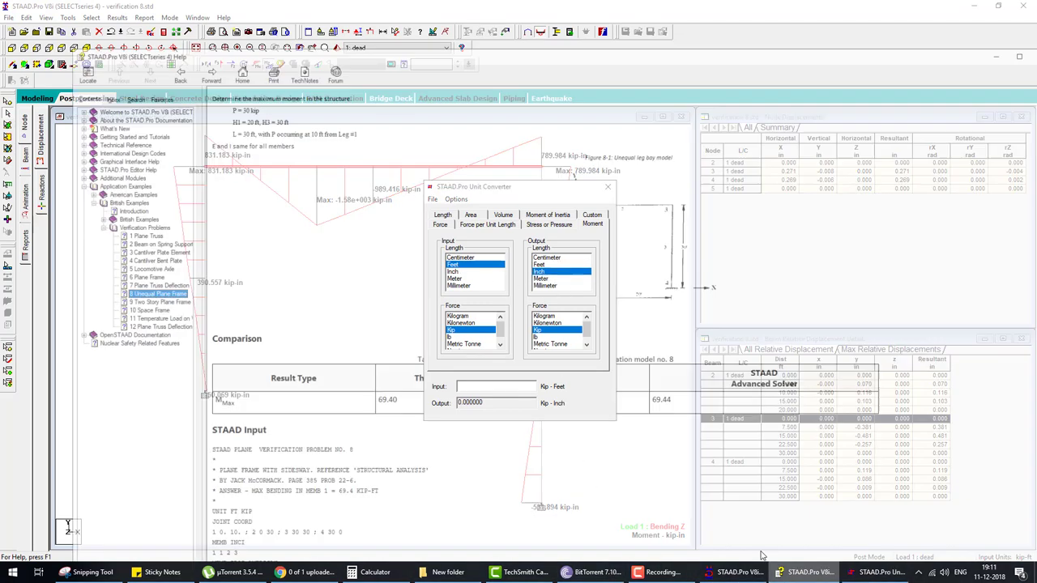
Enter the help file's 69.40 kip-ft moment to get 832.8 kip-in
{"action": "left_click", "coordinate": [761, 556]}
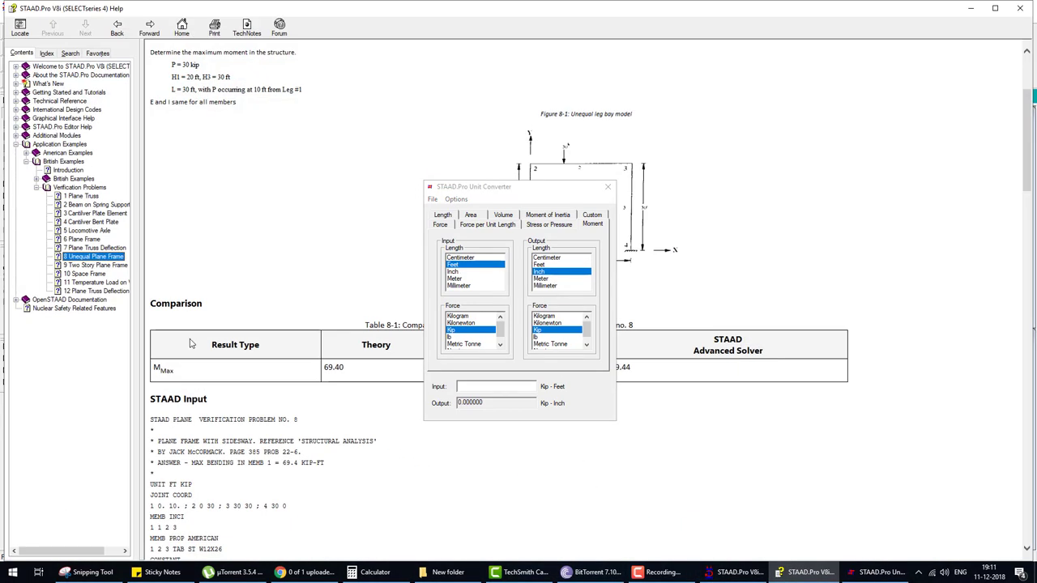
{"action": "left_click", "coordinate": [472, 387]}
{"action": "type", "text": "69"}
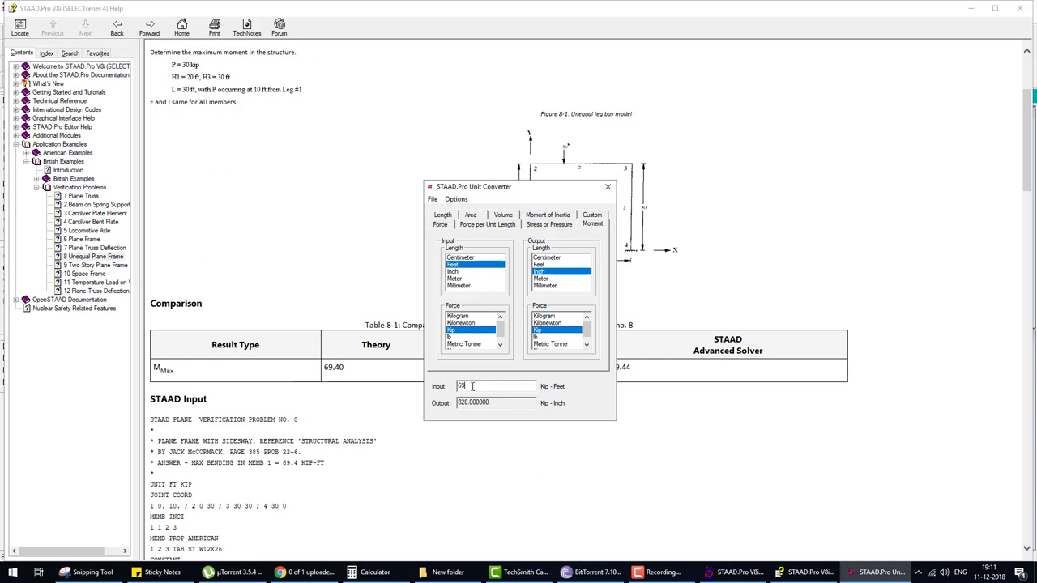
{"action": "type", "text": ".40"}
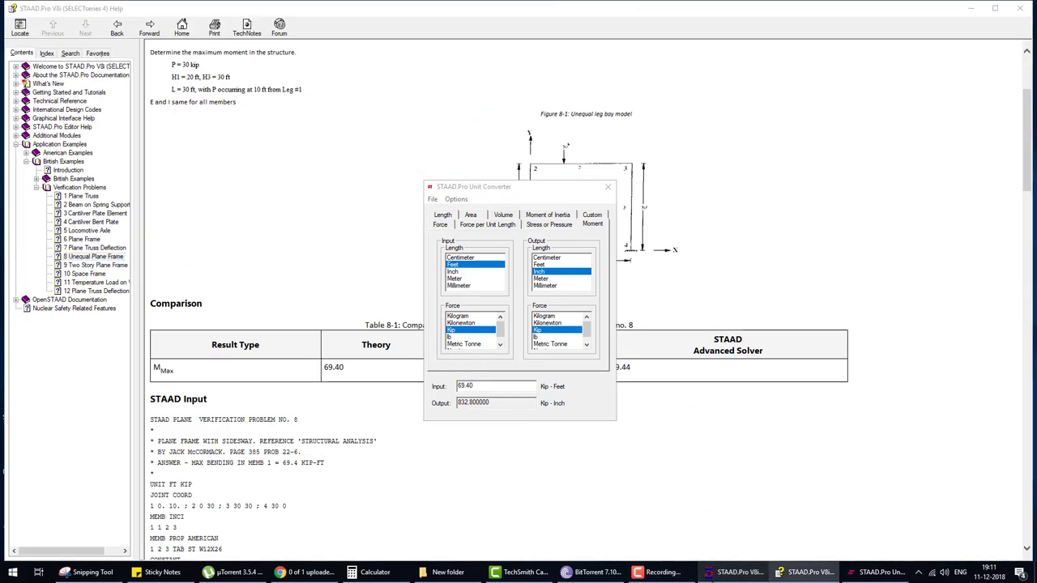
{"action": "left_click", "coordinate": [733, 572]}
Close the converter and review the Shear Bending values of beams 2, 4 and 3
{"action": "left_click", "coordinate": [608, 187]}
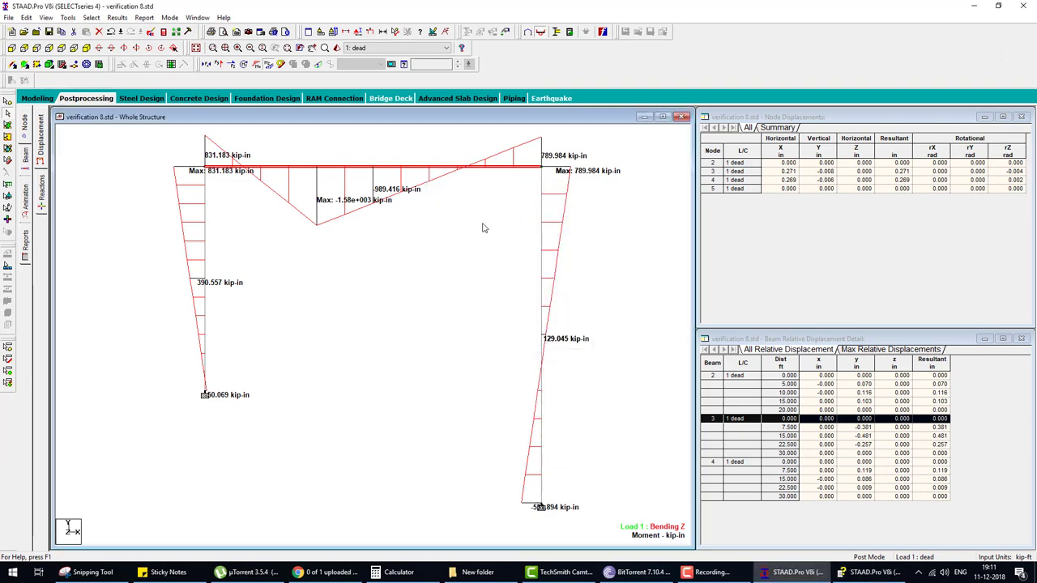
{"action": "left_click", "coordinate": [211, 173]}
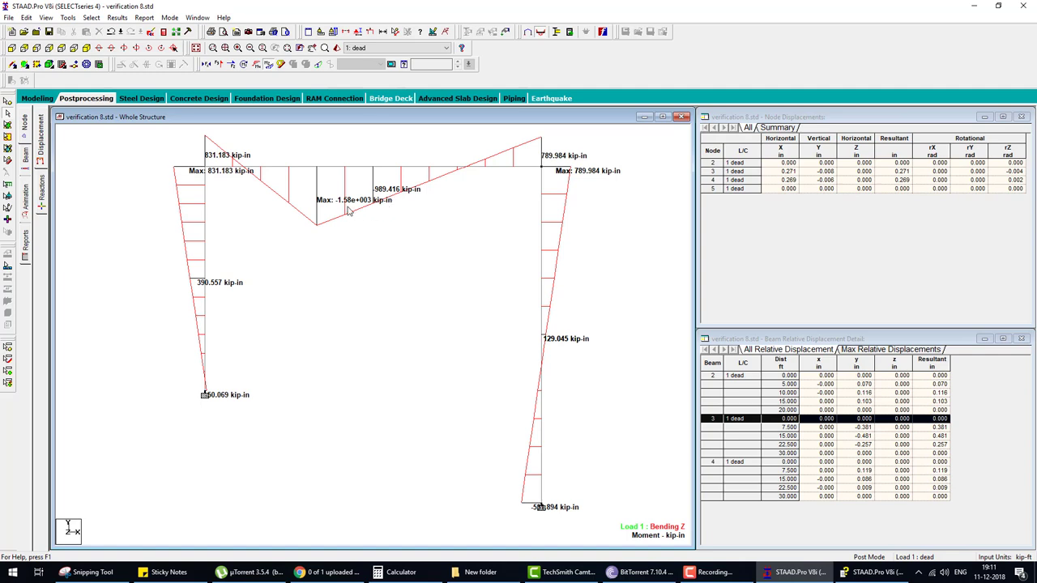
{"action": "double_click", "coordinate": [206, 212]}
{"action": "left_click", "coordinate": [504, 179]}
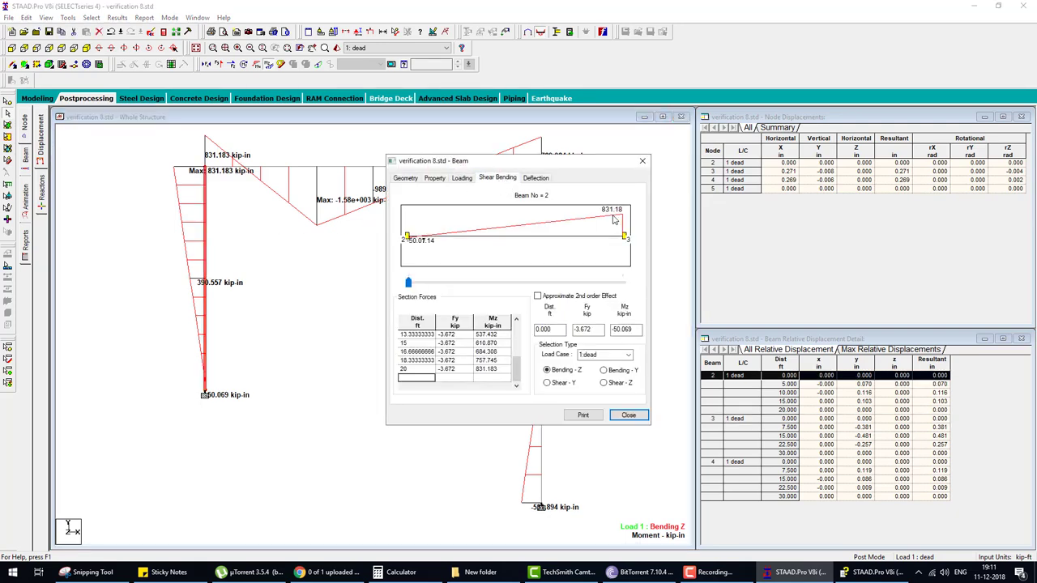
{"action": "left_click", "coordinate": [642, 162]}
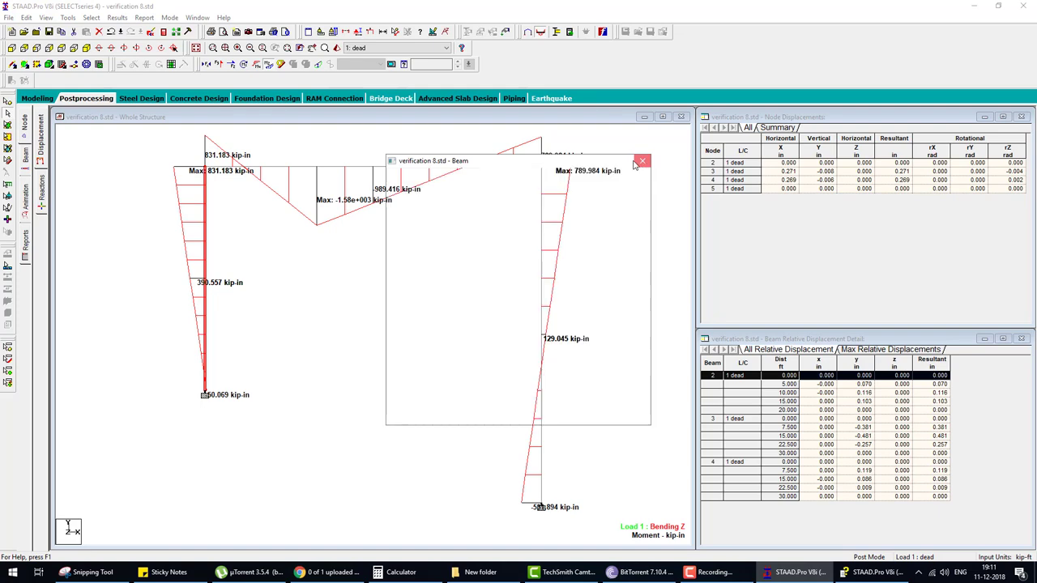
{"action": "double_click", "coordinate": [543, 221]}
{"action": "left_click", "coordinate": [514, 179]}
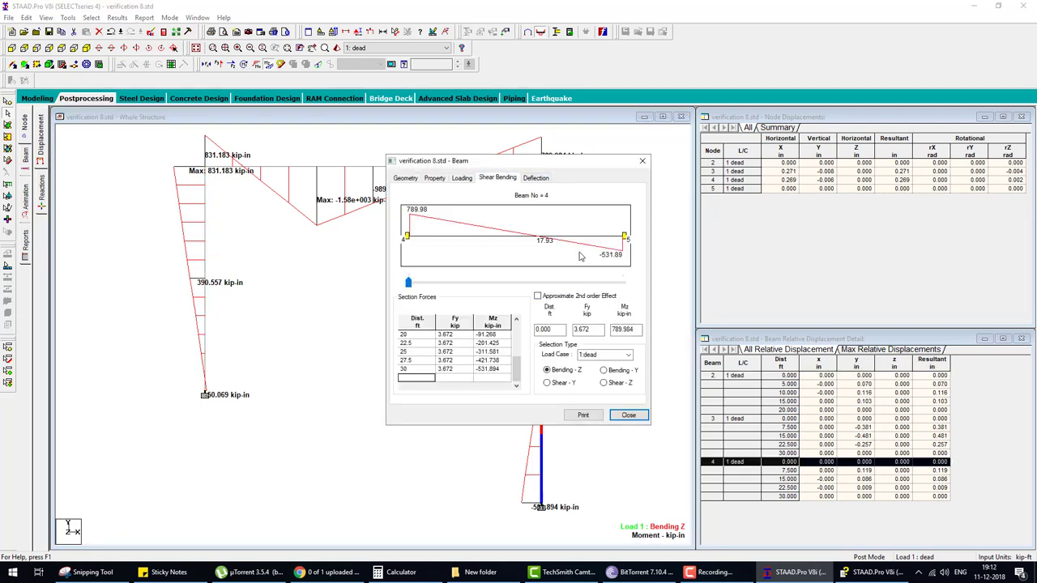
{"action": "left_click", "coordinate": [642, 163]}
{"action": "double_click", "coordinate": [354, 166]}
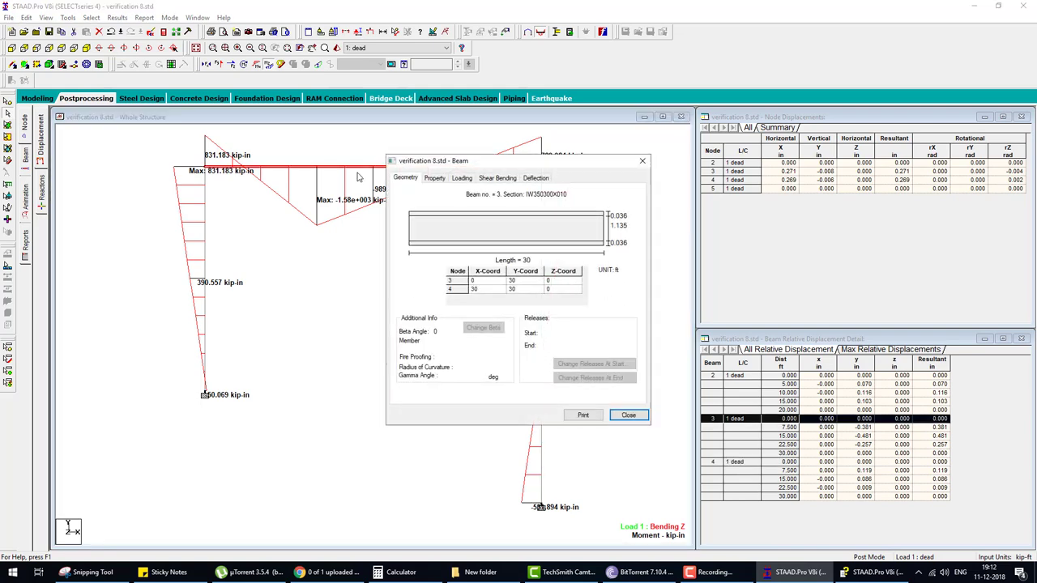
{"action": "left_click", "coordinate": [503, 179]}
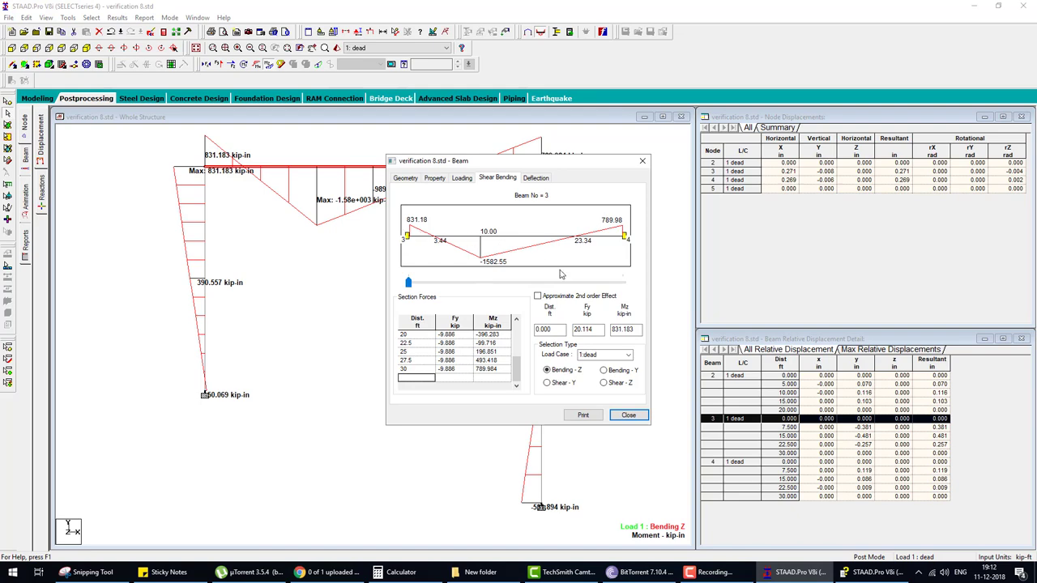
{"action": "left_click", "coordinate": [628, 415]}
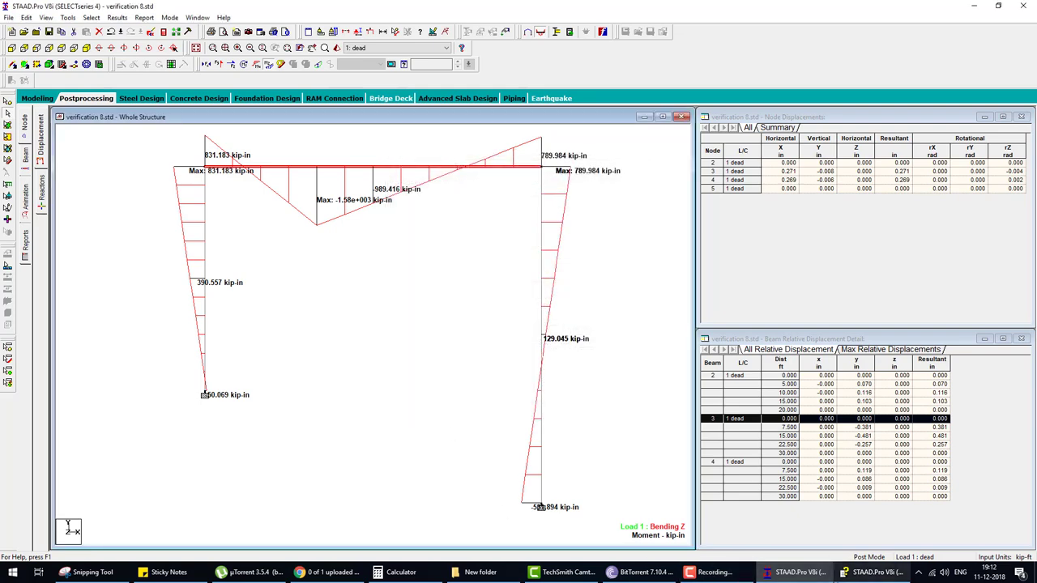
Bring the Unequal Plane Frame help page forward, scrolled to its top
{"action": "left_click", "coordinate": [871, 572]}
{"action": "scroll", "coordinate": [311, 275], "scroll_direction": "up", "scroll_amount": 1}
{"action": "scroll", "coordinate": [312, 274], "scroll_direction": "up", "scroll_amount": 3}
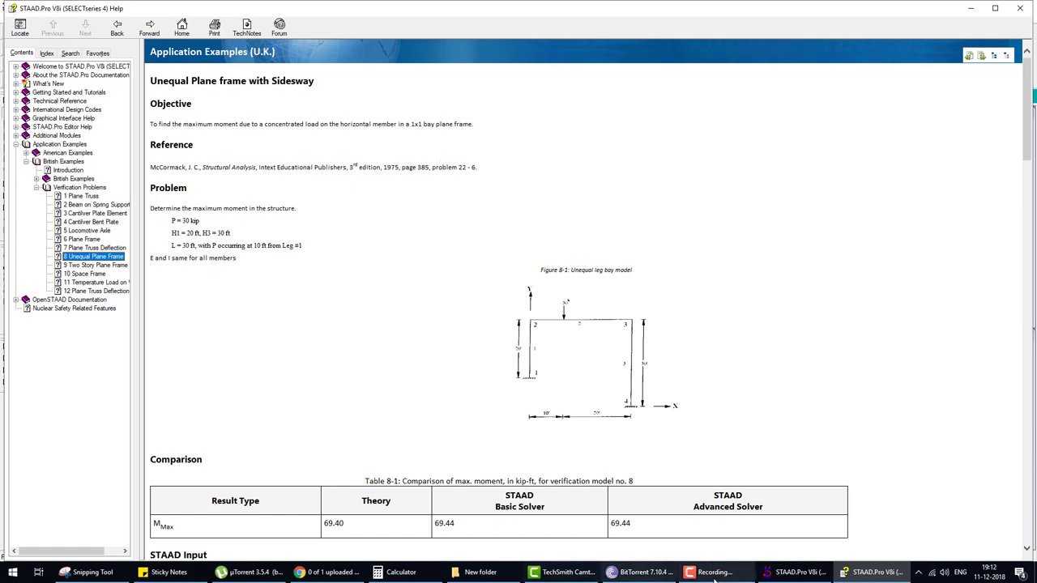
Switch to modeling mode and check the P = 30 kip load in the help description
{"action": "left_click", "coordinate": [798, 572]}
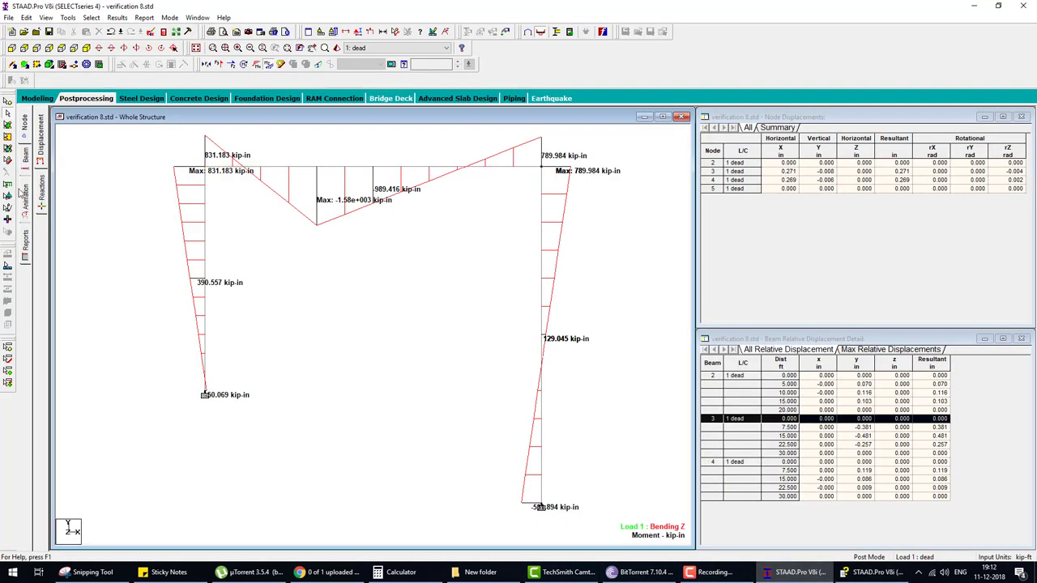
{"action": "left_click", "coordinate": [37, 98]}
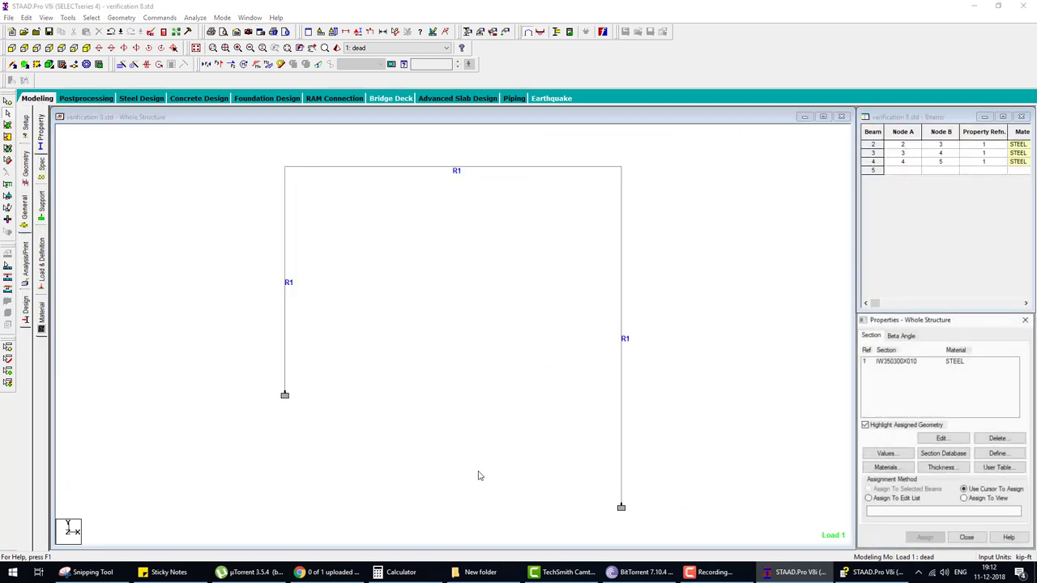
{"action": "left_click", "coordinate": [873, 572]}
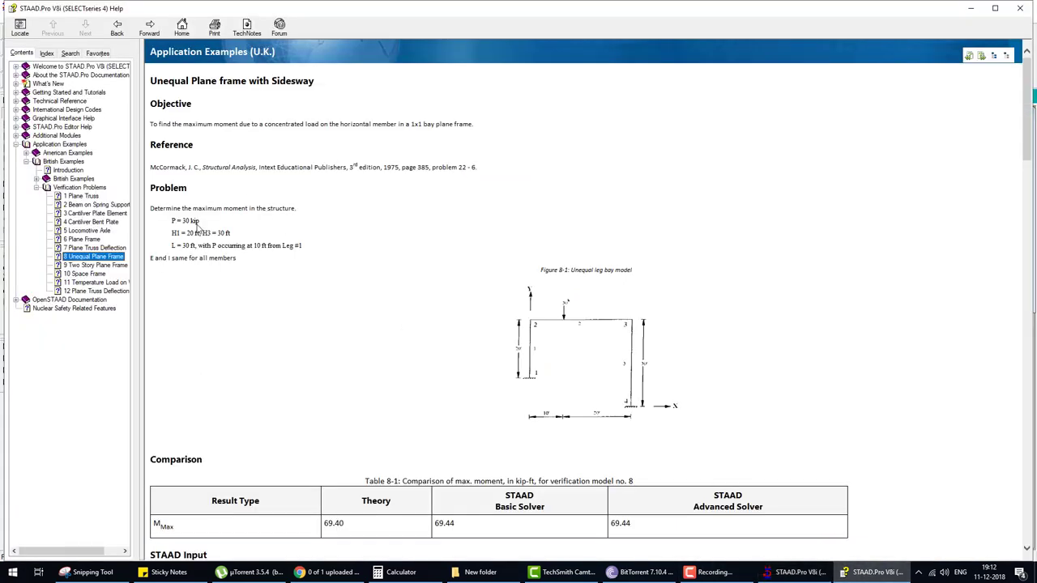
{"action": "left_click_drag", "start_coordinate": [200, 221], "coordinate": [170, 221]}
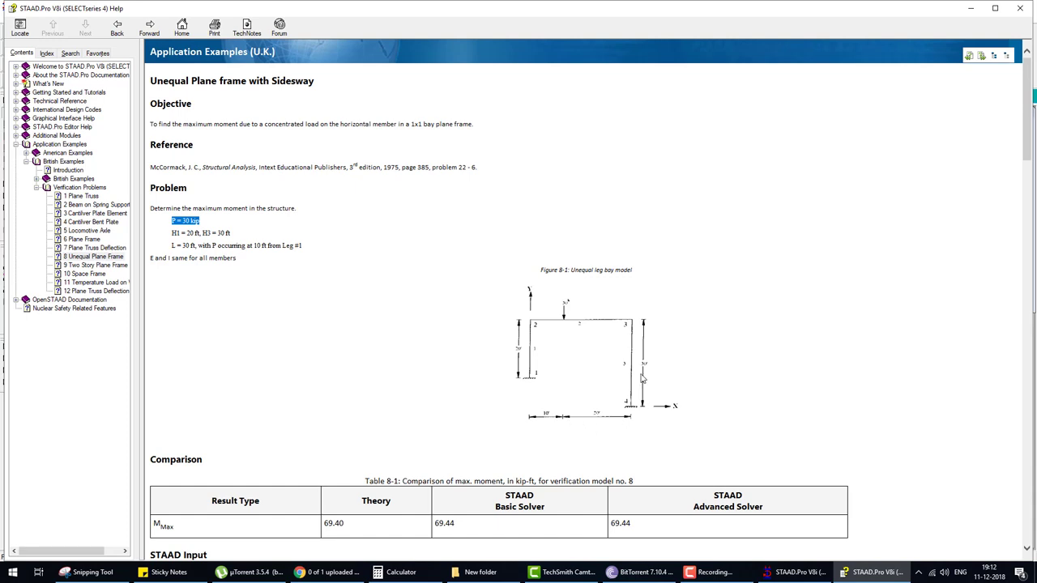
{"action": "left_click", "coordinate": [794, 572]}
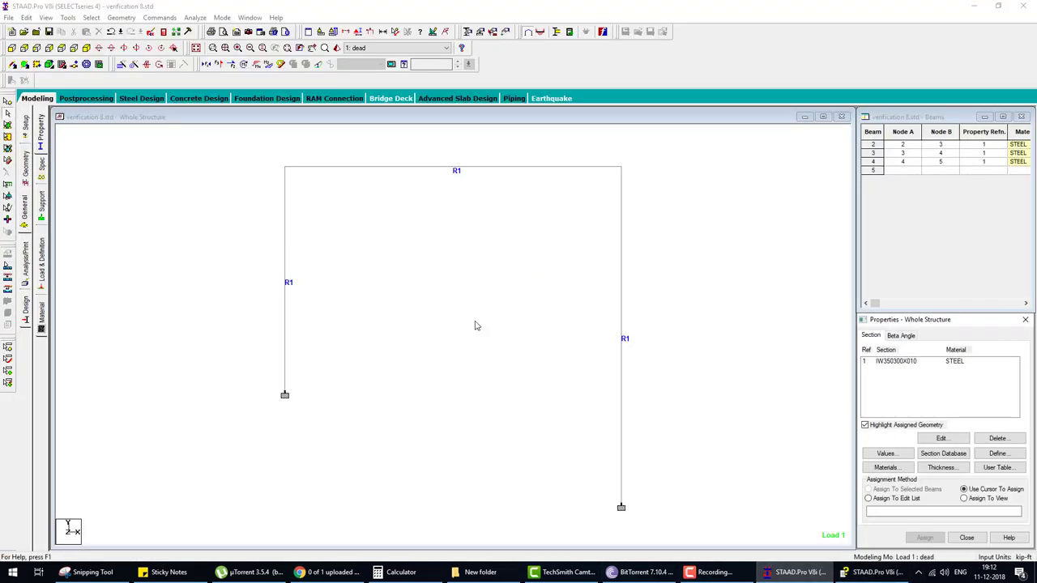
Display member dimensions so the frame shows its 20, 30 and 30 ft lengths
{"action": "left_click", "coordinate": [383, 32]}
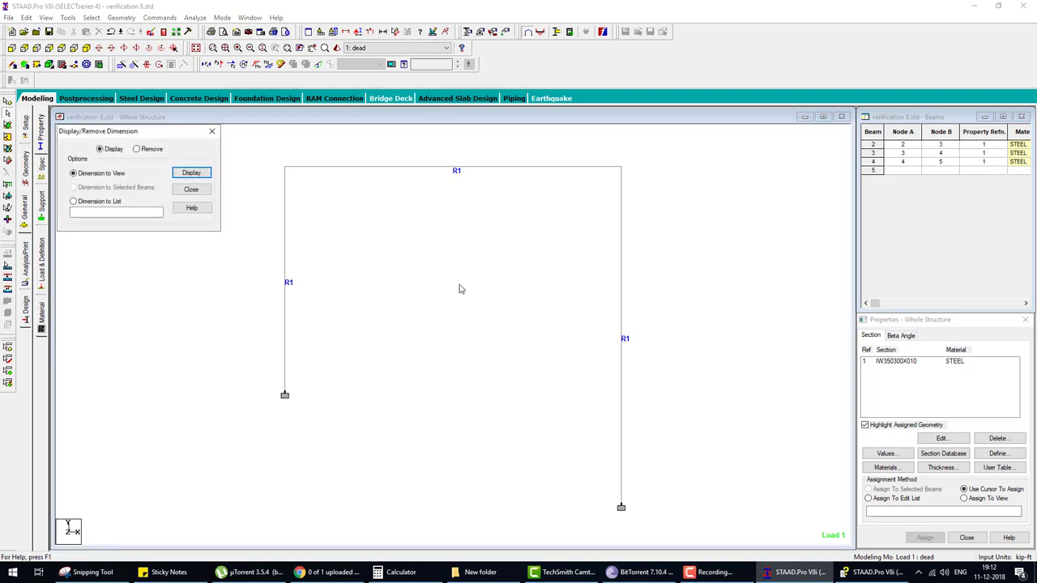
{"action": "left_click", "coordinate": [188, 172]}
{"action": "left_click", "coordinate": [188, 191]}
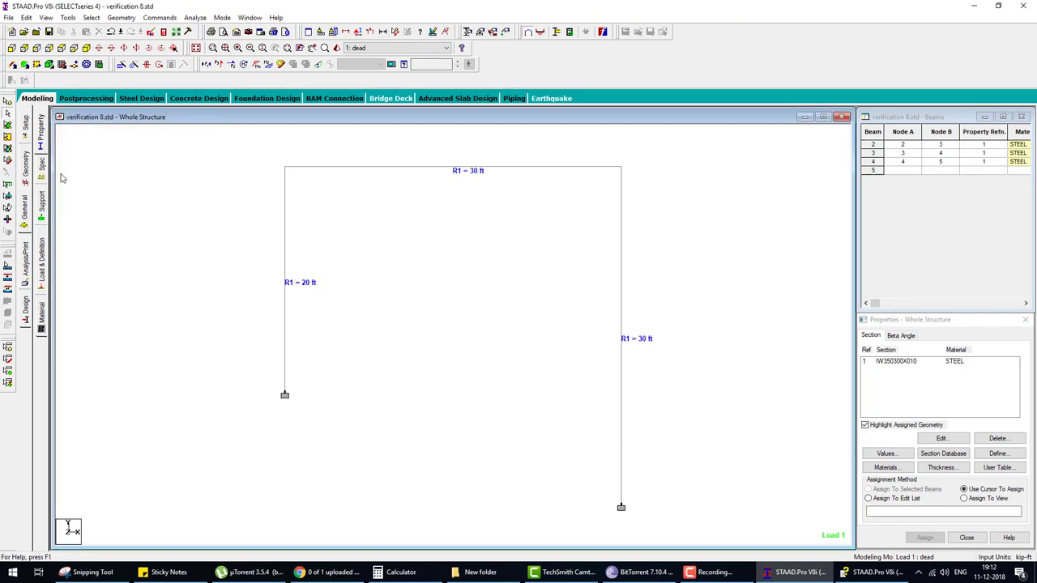
Select the CON GY load under 1 : dead and show its bending Z diagram
{"action": "left_click", "coordinate": [41, 261]}
{"action": "left_click", "coordinate": [864, 135]}
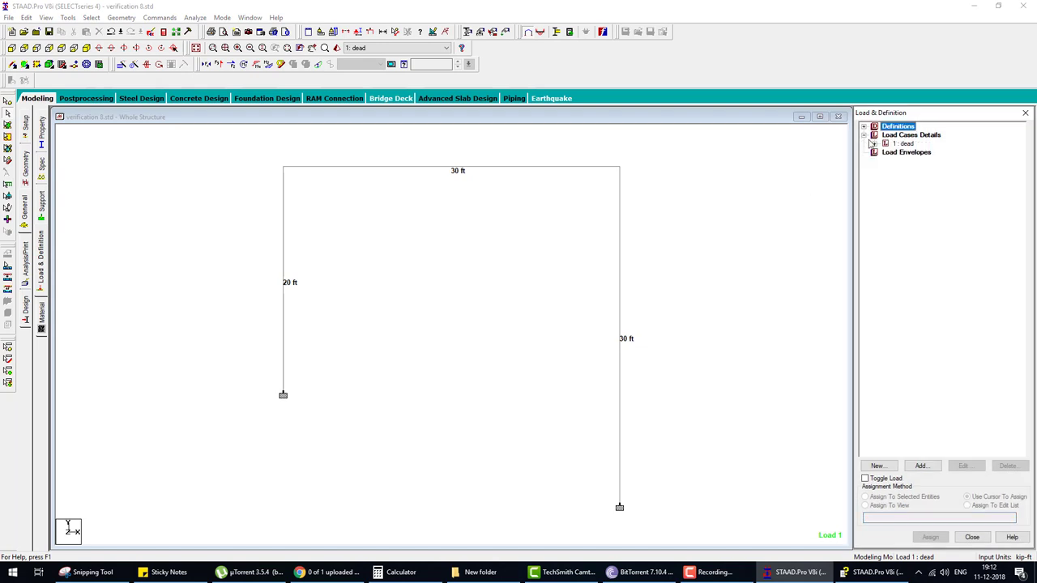
{"action": "left_click", "coordinate": [874, 143]}
{"action": "left_click", "coordinate": [907, 153]}
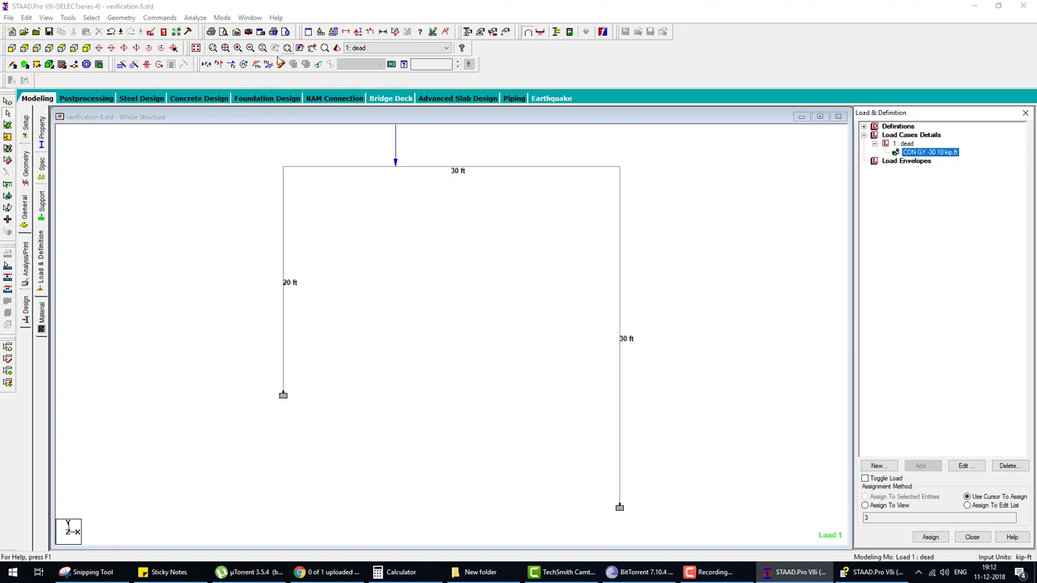
{"action": "left_click", "coordinate": [270, 64]}
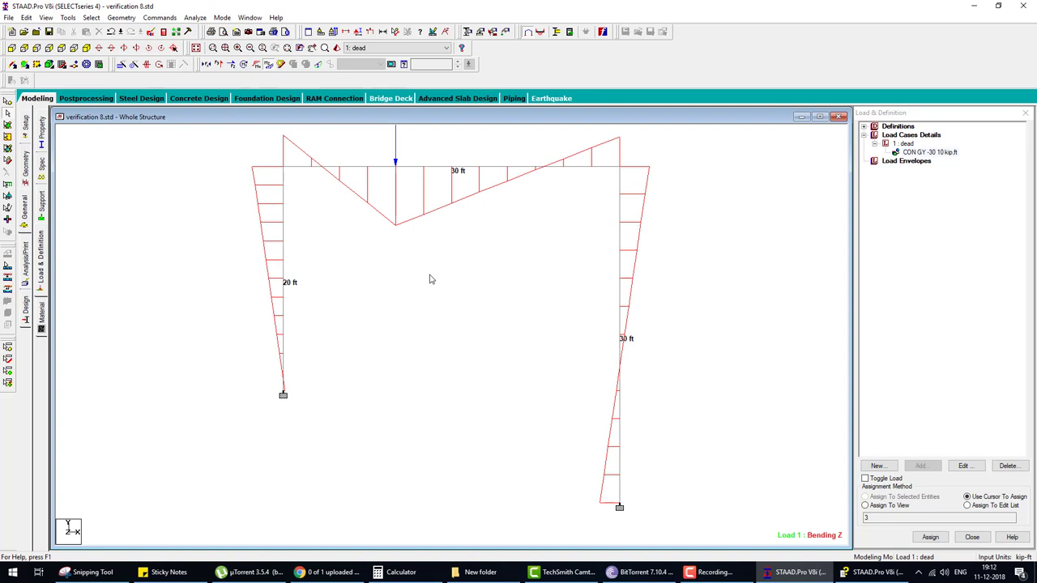
Inspect the VER08.STD example model's rafter, then return to the problem 8 help page
{"action": "left_click", "coordinate": [714, 572]}
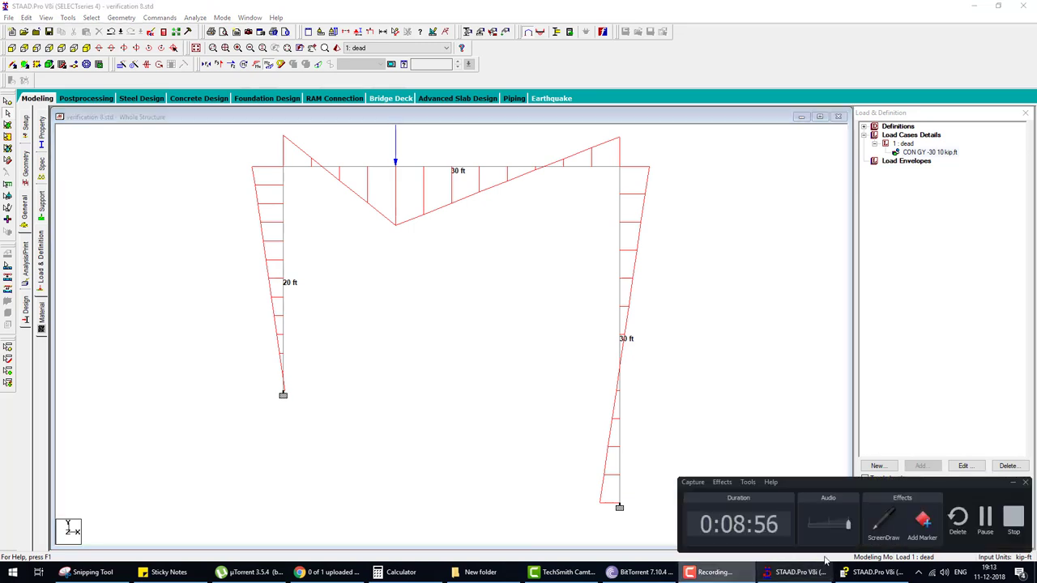
{"action": "left_click", "coordinate": [825, 570]}
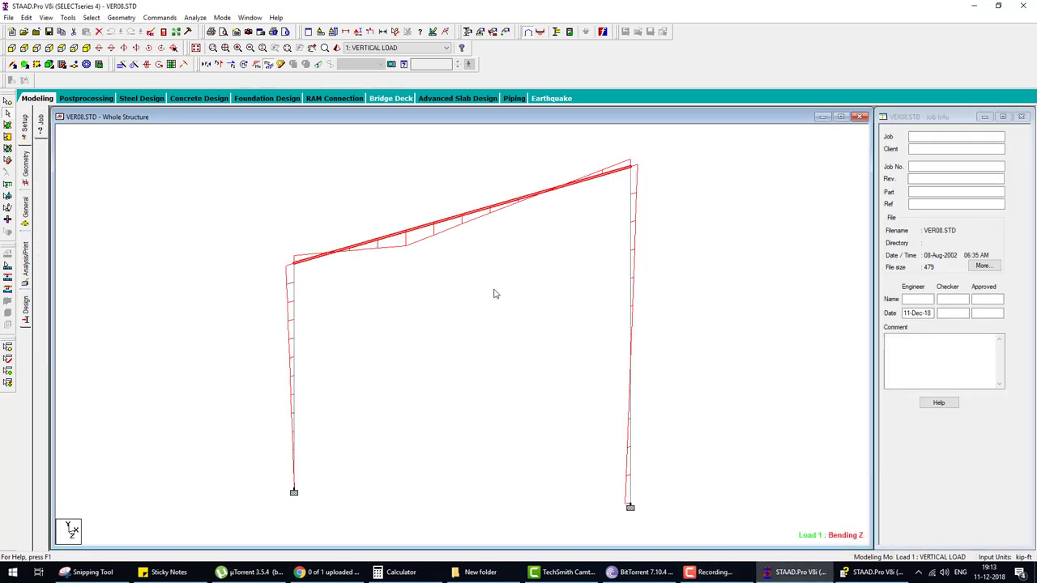
{"action": "left_click", "coordinate": [496, 295]}
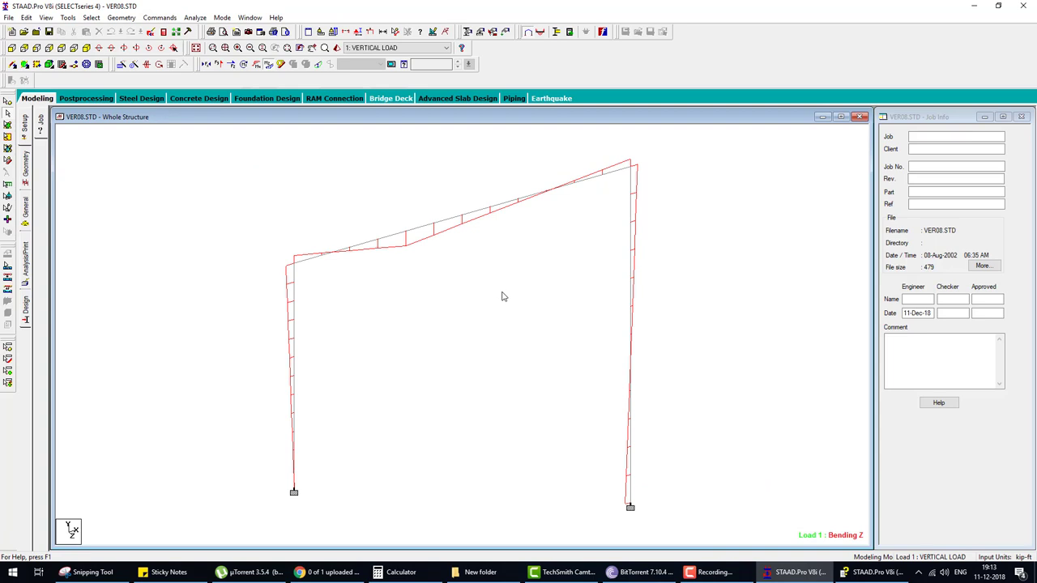
{"action": "left_click", "coordinate": [462, 219]}
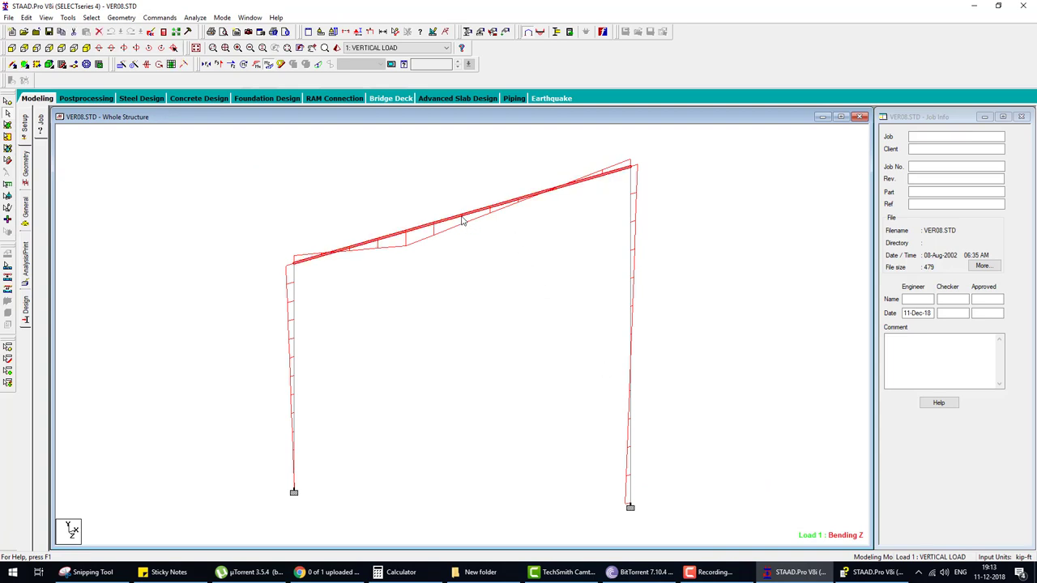
{"action": "left_click", "coordinate": [875, 572]}
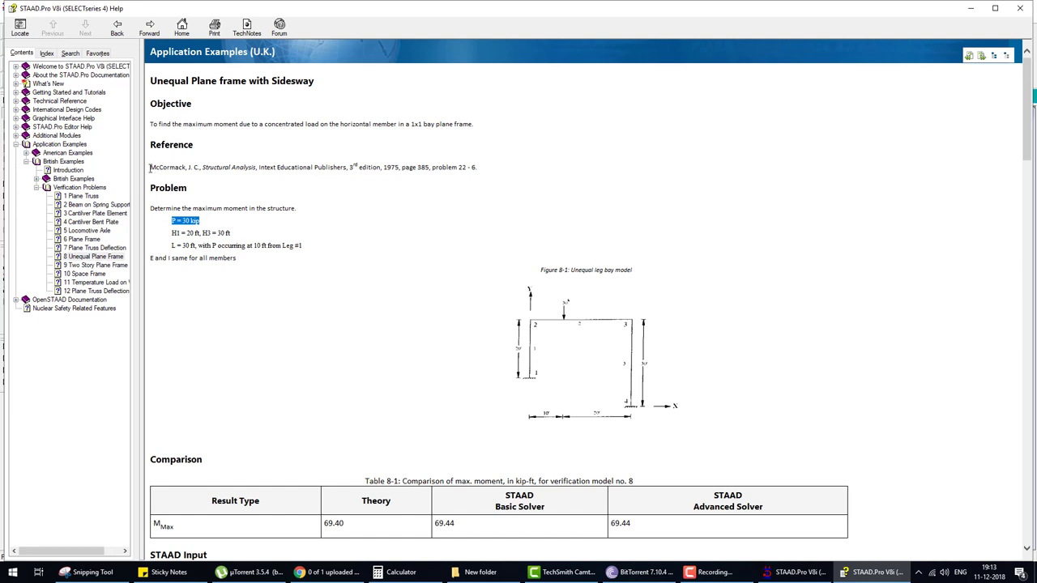
Highlight the Structural Analysis textbook reference and scroll down toward the STAAD Input listing
{"action": "left_click_drag", "start_coordinate": [182, 167], "coordinate": [385, 158]}
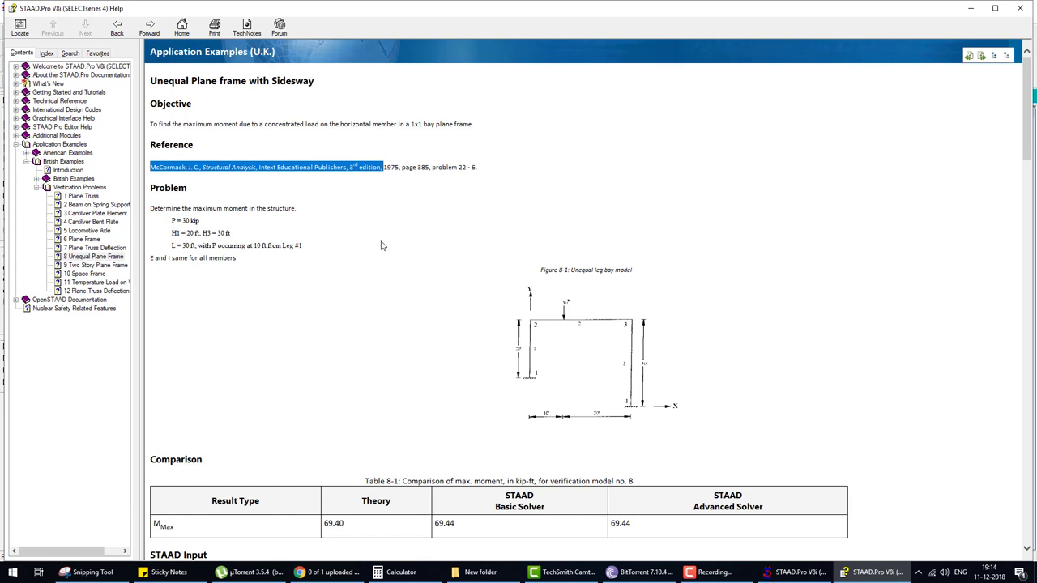
{"action": "scroll", "coordinate": [441, 365], "scroll_direction": "down", "scroll_amount": 2}
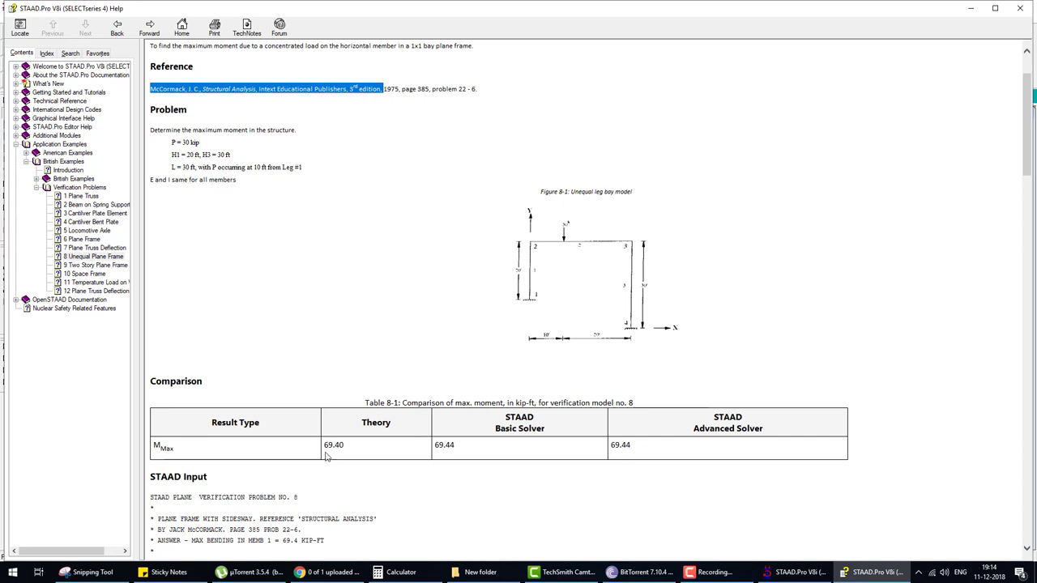